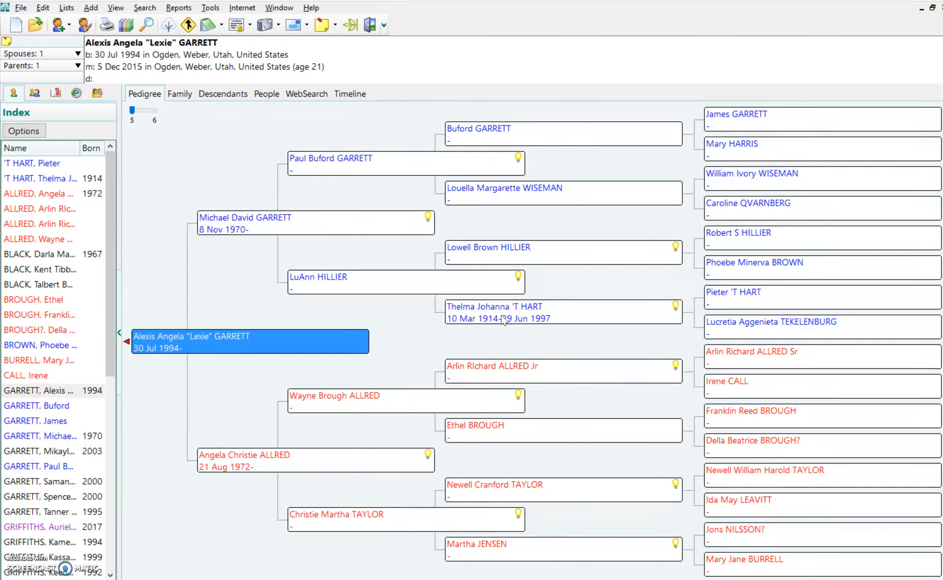
# - Select the woman's box in the Pedigree view to make her the current person
pyautogui.click(501, 319)
# - Open her record in Edit Person, select the Marriage fact, and open her Media Album
pyautogui.doubleClick(501, 316)
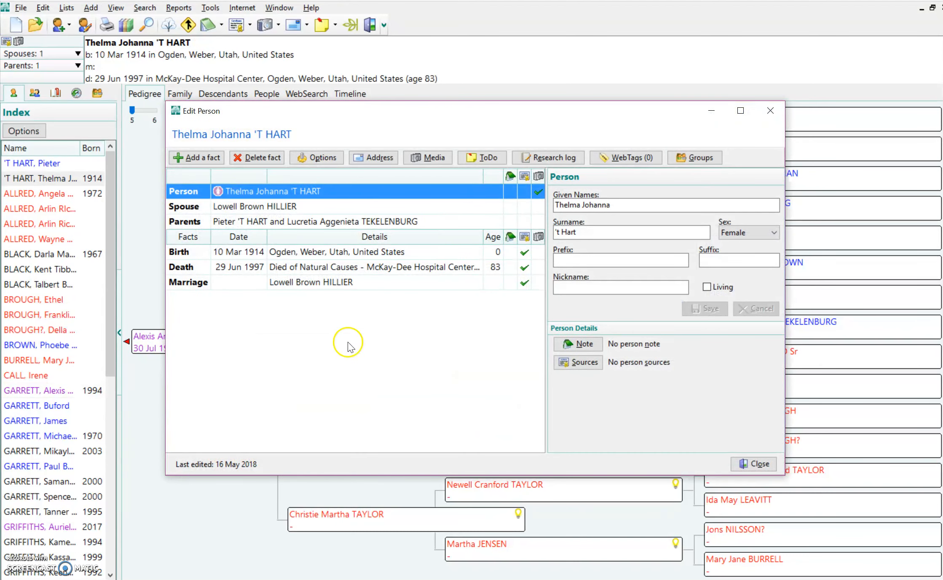
pyautogui.click(248, 283)
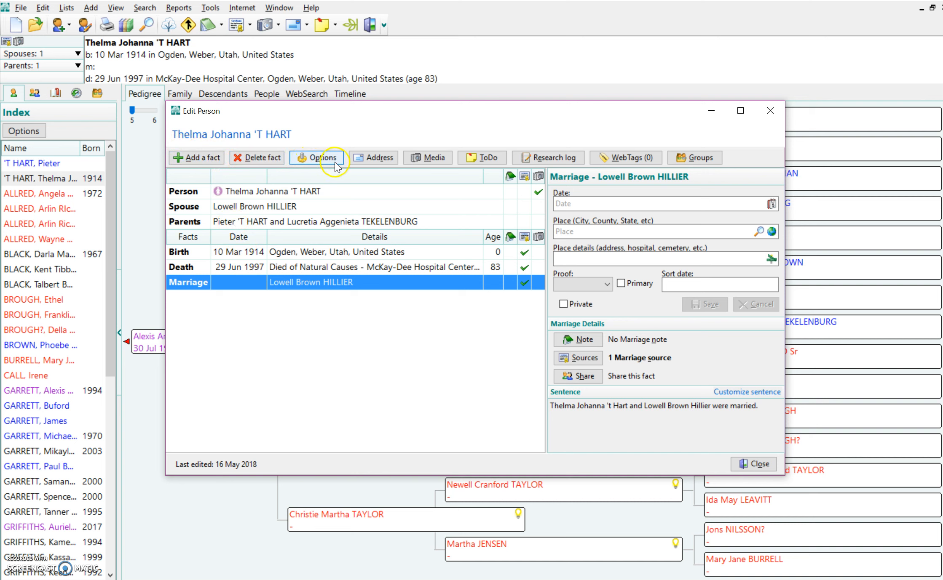
pyautogui.click(417, 158)
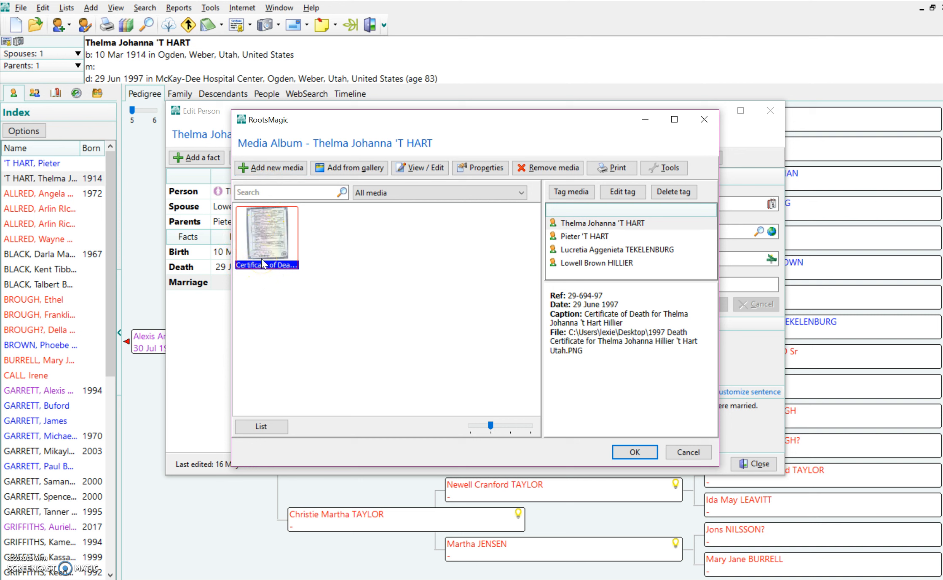
# - Start a new media item in her Media Album with Add new media
pyautogui.click(353, 256)
pyautogui.click(266, 169)
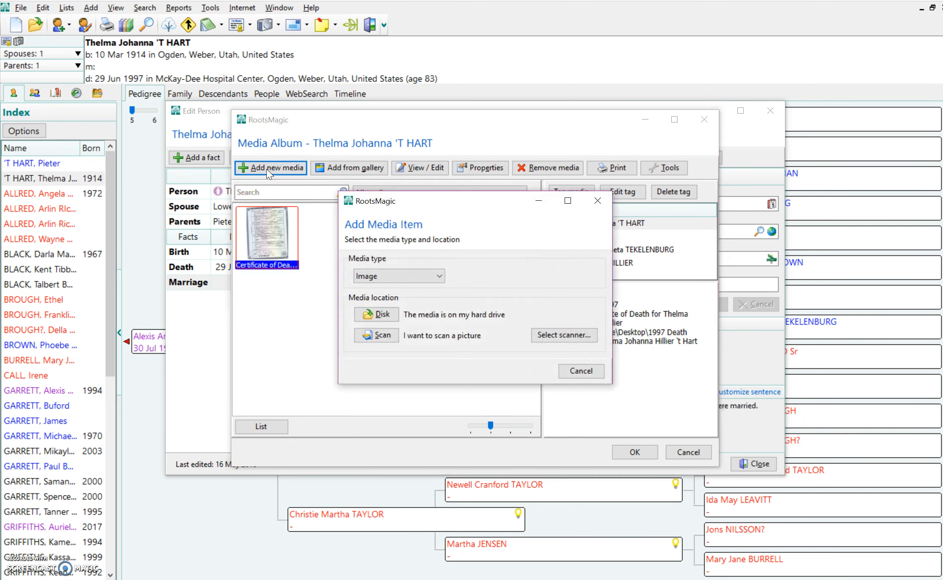
# - Review the media types, keep Image, and browse the disk for the picture
pyautogui.click(437, 277)
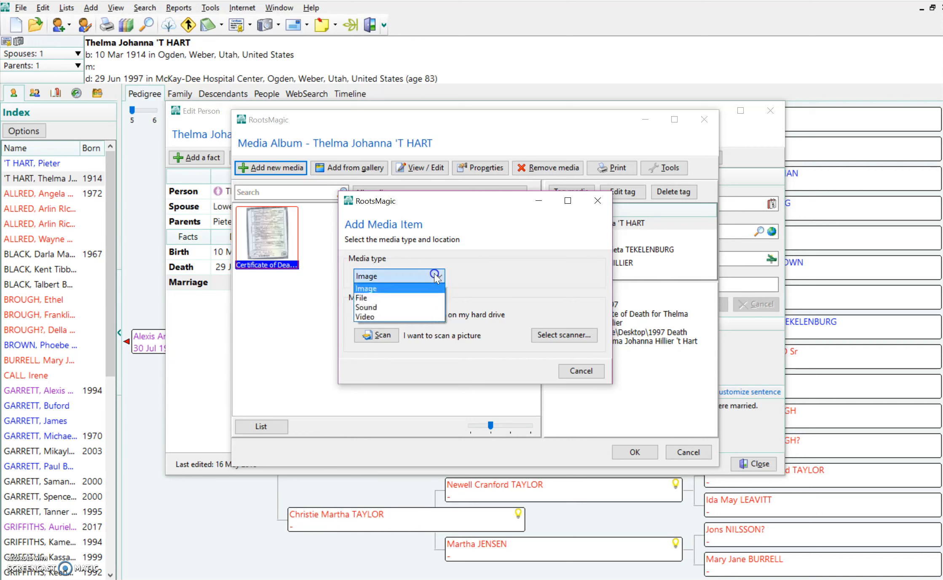
pyautogui.click(428, 307)
pyautogui.click(427, 317)
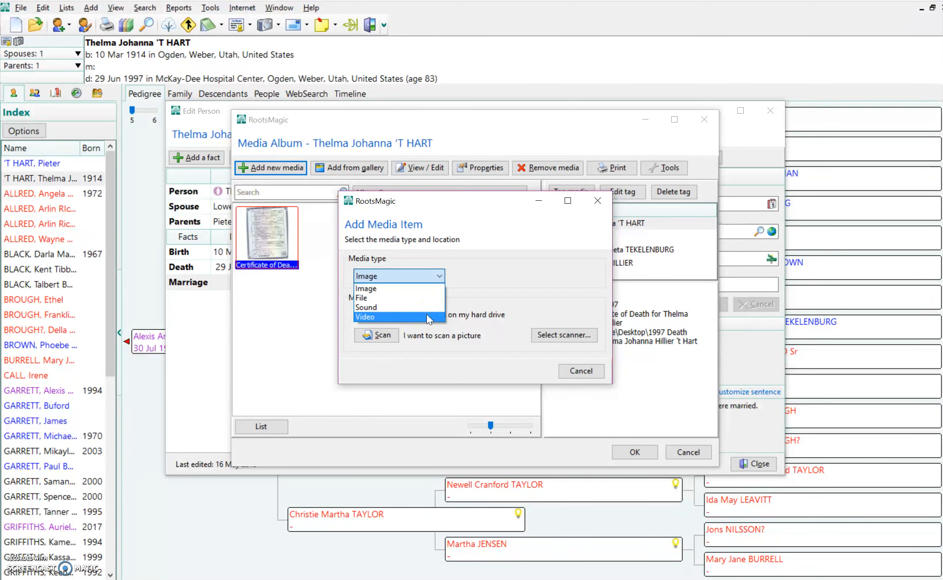
pyautogui.click(409, 289)
pyautogui.click(381, 315)
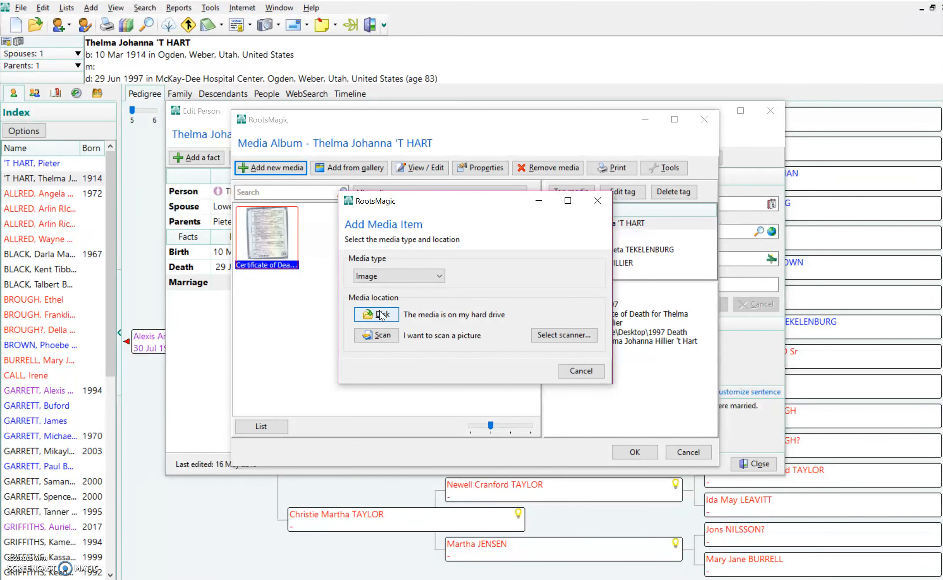
pyautogui.click(380, 337)
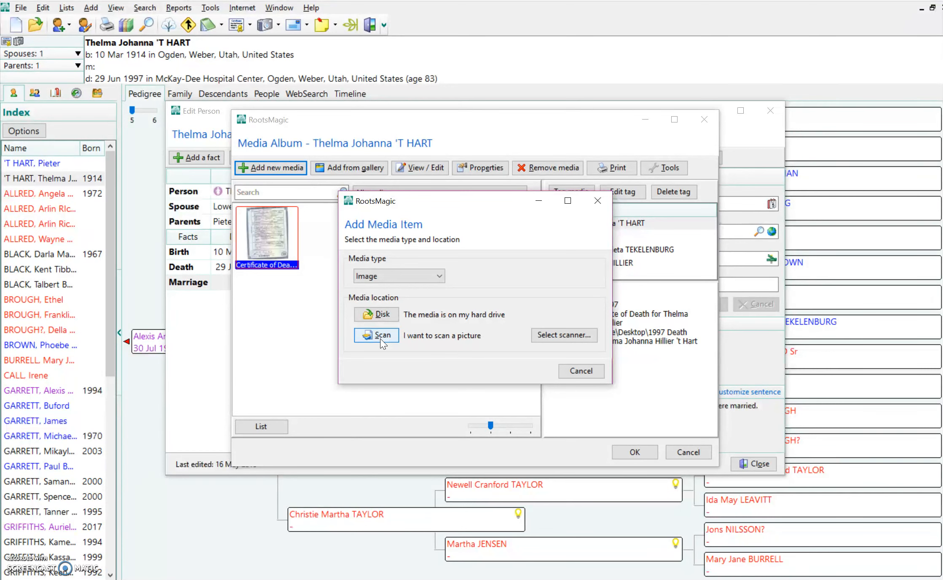
pyautogui.click(380, 314)
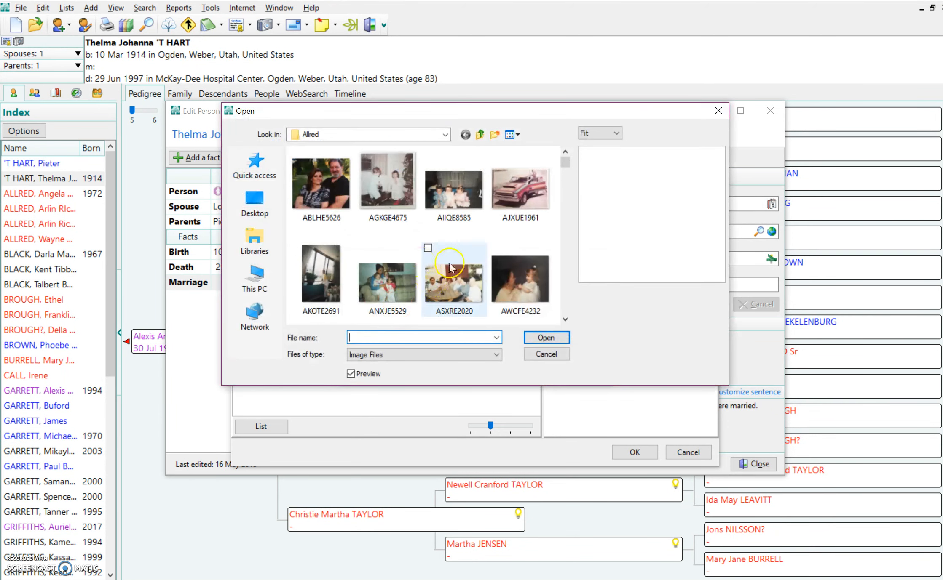
# - Choose the 1944 Marriage Picture JPG from the Desktop
pyautogui.click(255, 204)
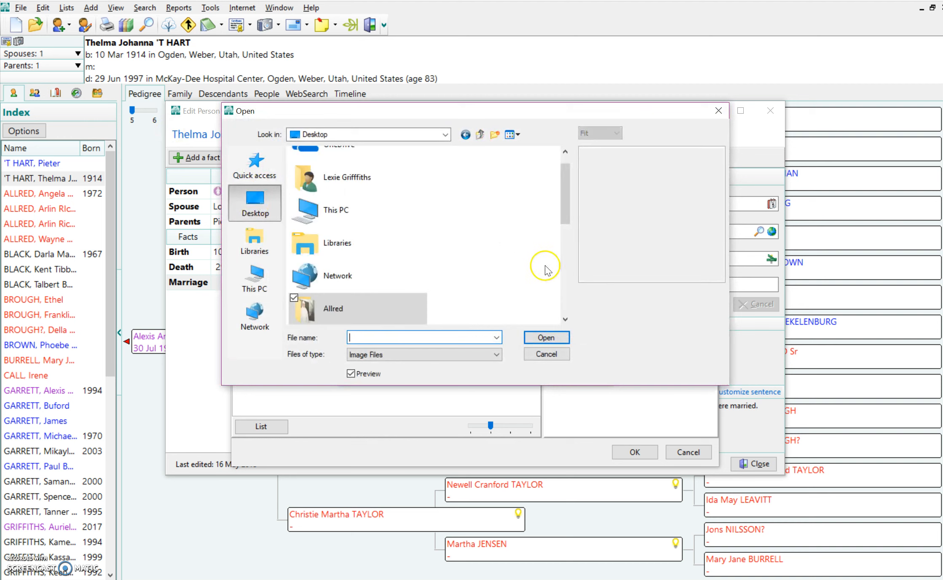
pyautogui.click(561, 281)
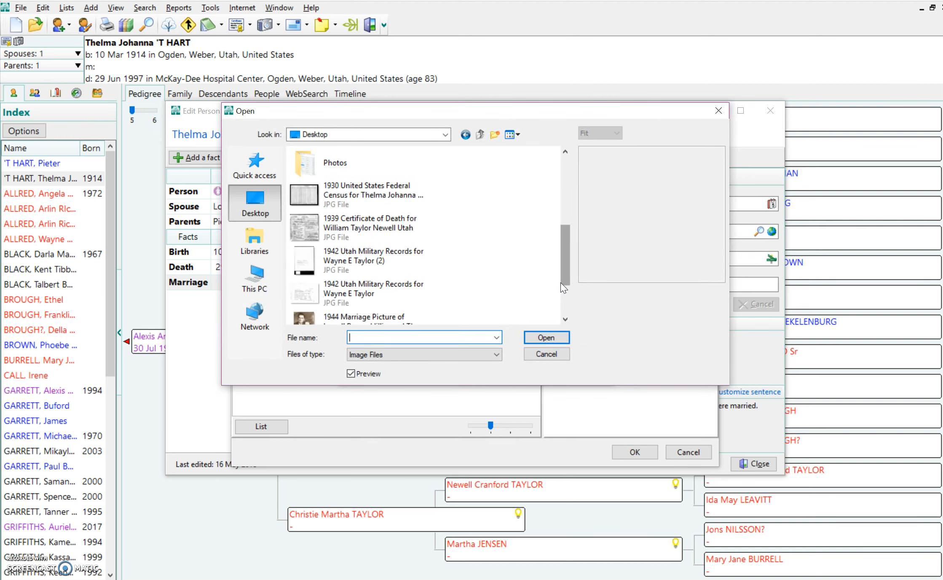
pyautogui.doubleClick(382, 320)
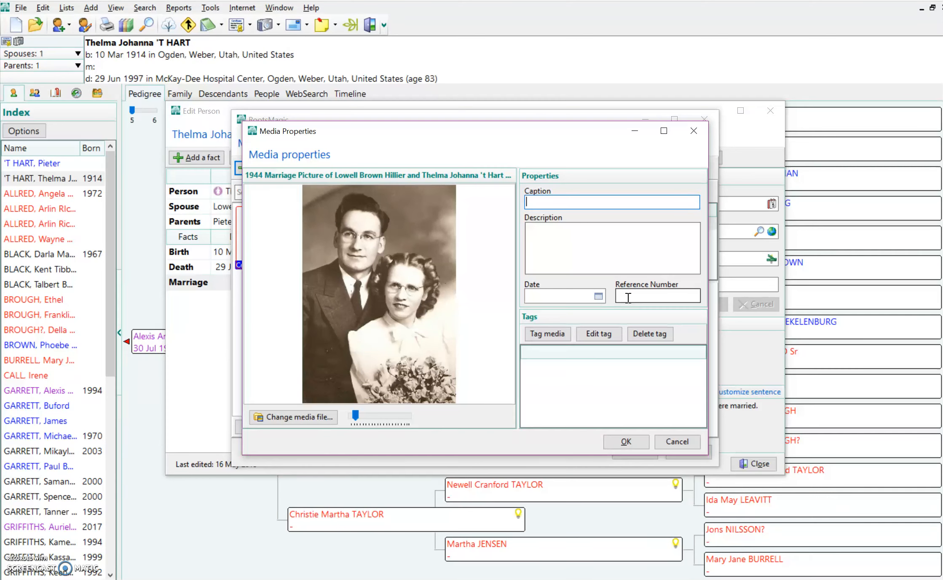
# - Caption the photo with the couple's names and describe it 'This was taken on their wedding day in 1944.'
pyautogui.click(563, 200)
pyautogui.rightClick(558, 202)
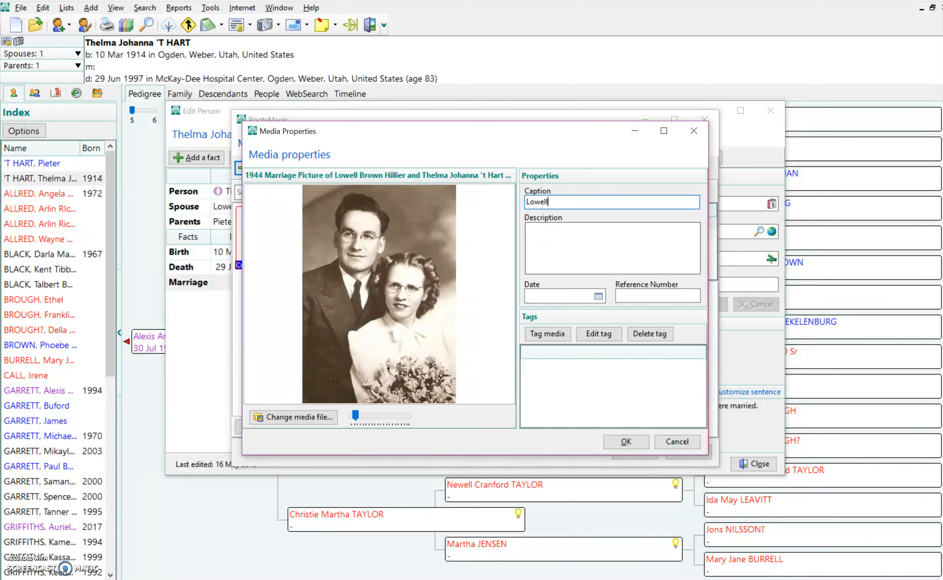
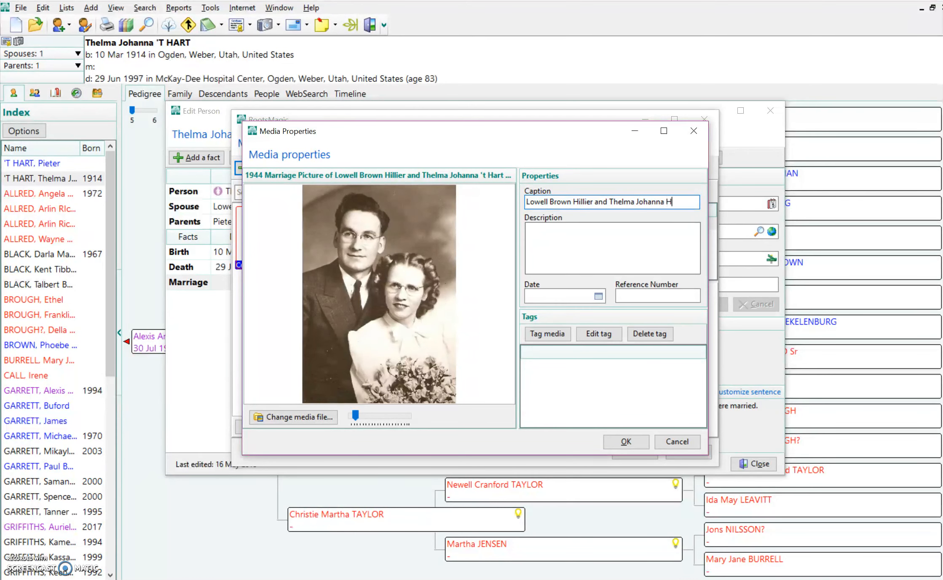
pyautogui.press('Tab')
pyautogui.write('This pic')
pyautogui.press('BackSpace')
pyautogui.press('BackSpace')
pyautogui.press('BackSpace')
pyautogui.press('BackSpace')
pyautogui.press('BackSpace')
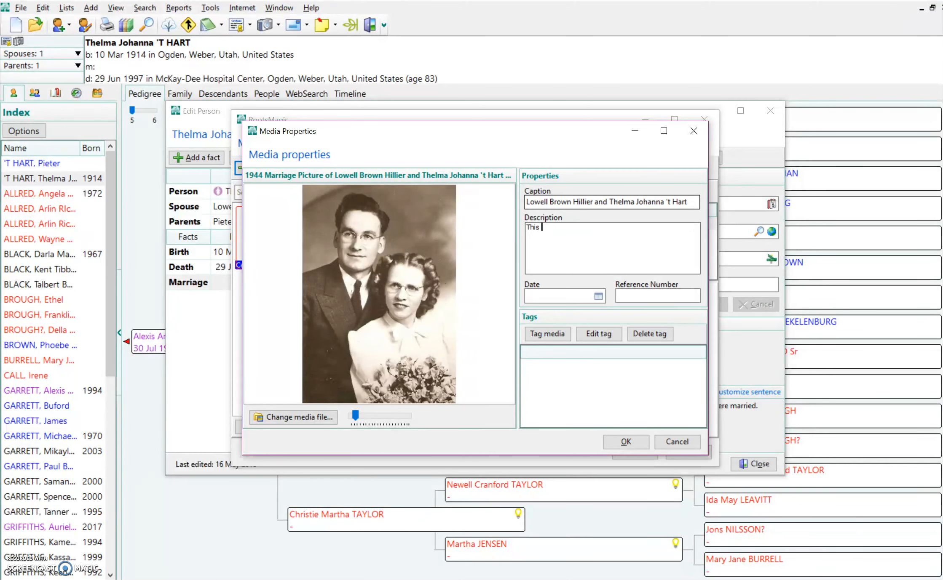
pyautogui.write('s was taken on their wedding day in ')
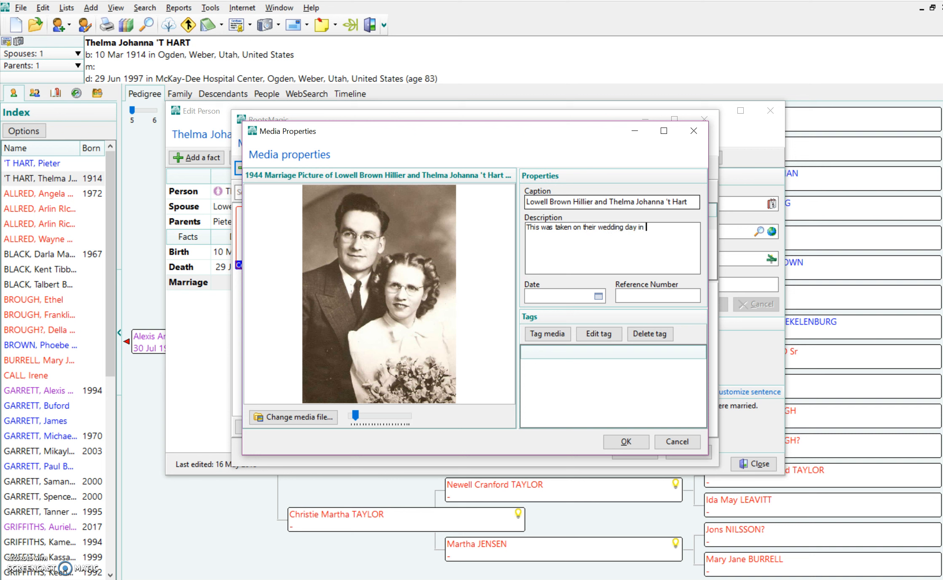
pyautogui.write('1944.')
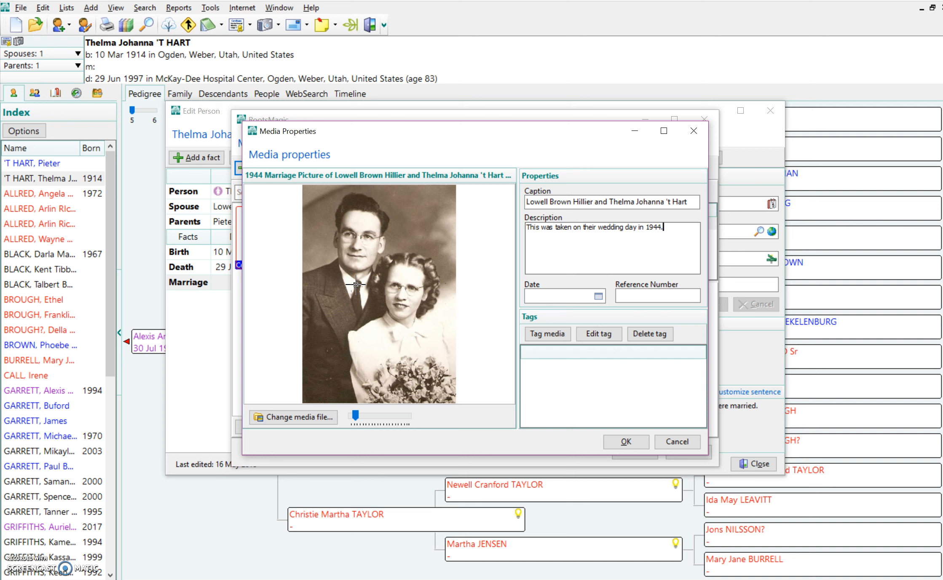
# - Add a Person tag linking the photo to the wife
pyautogui.click(549, 335)
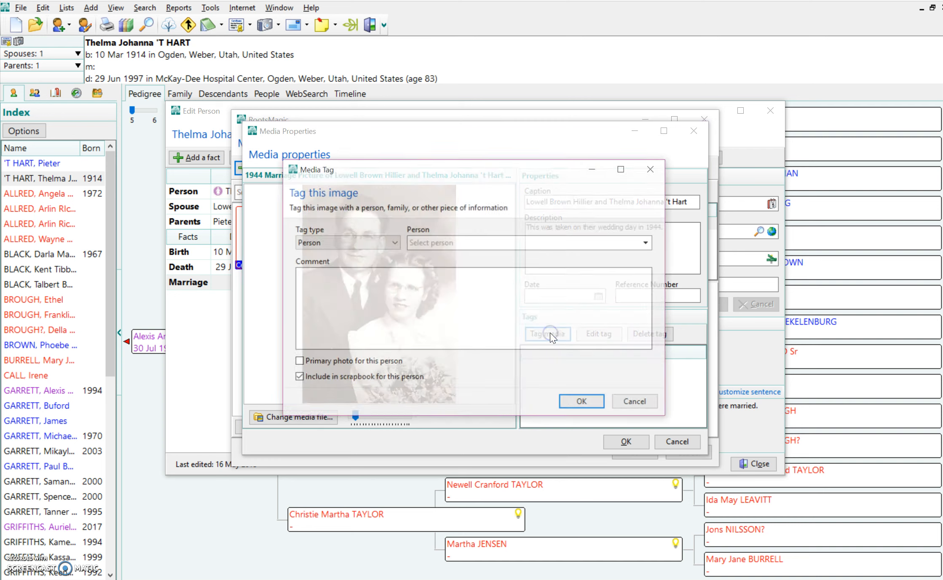
pyautogui.click(366, 243)
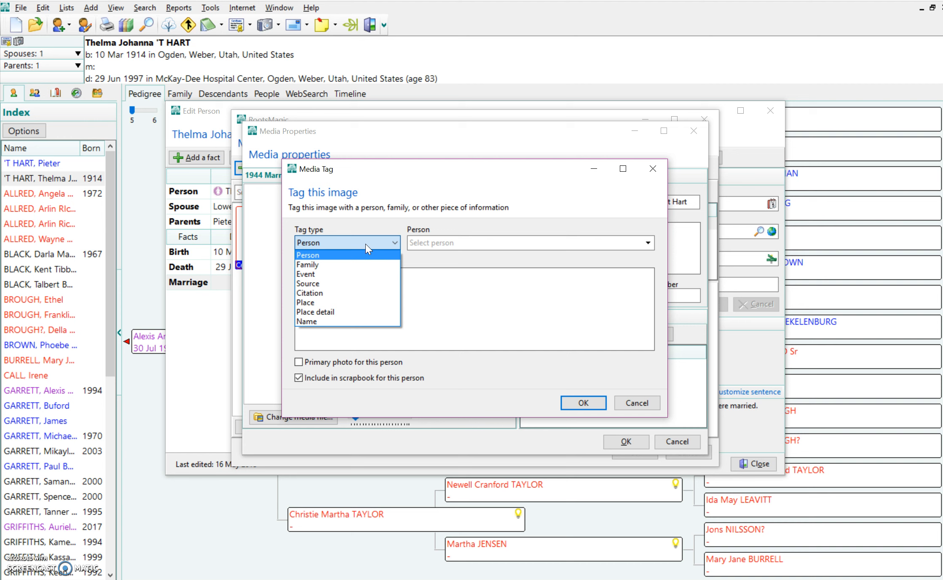
pyautogui.click(353, 255)
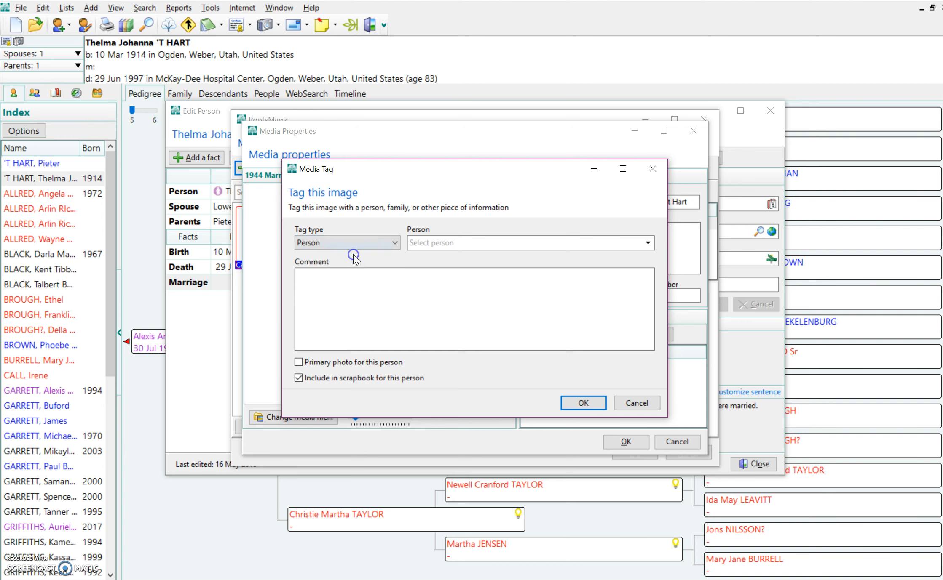
pyautogui.click(427, 245)
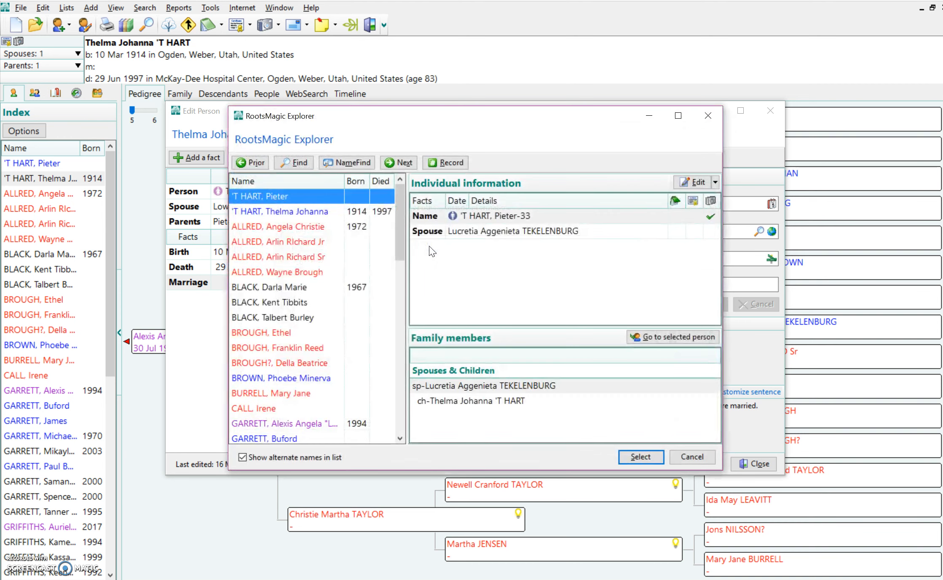
pyautogui.click(282, 213)
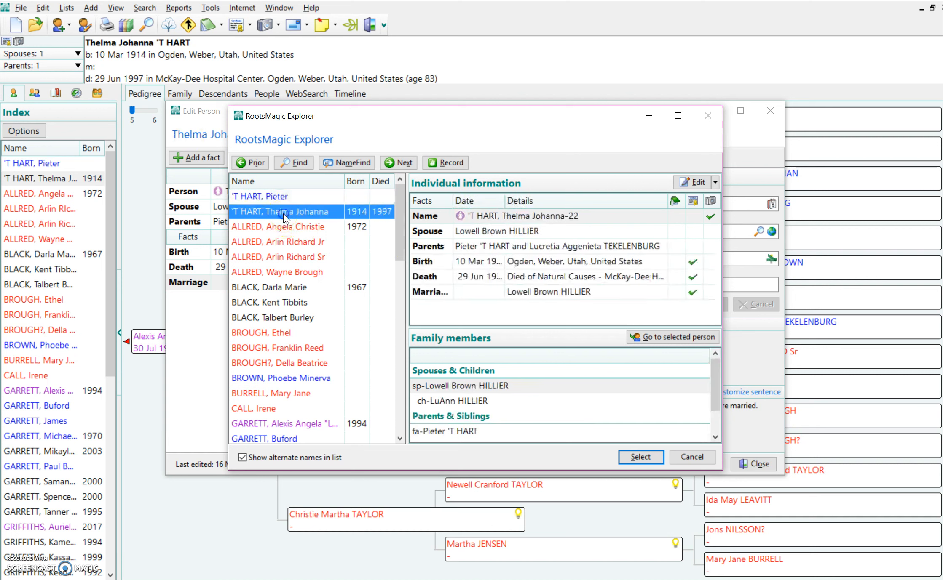
pyautogui.click(634, 456)
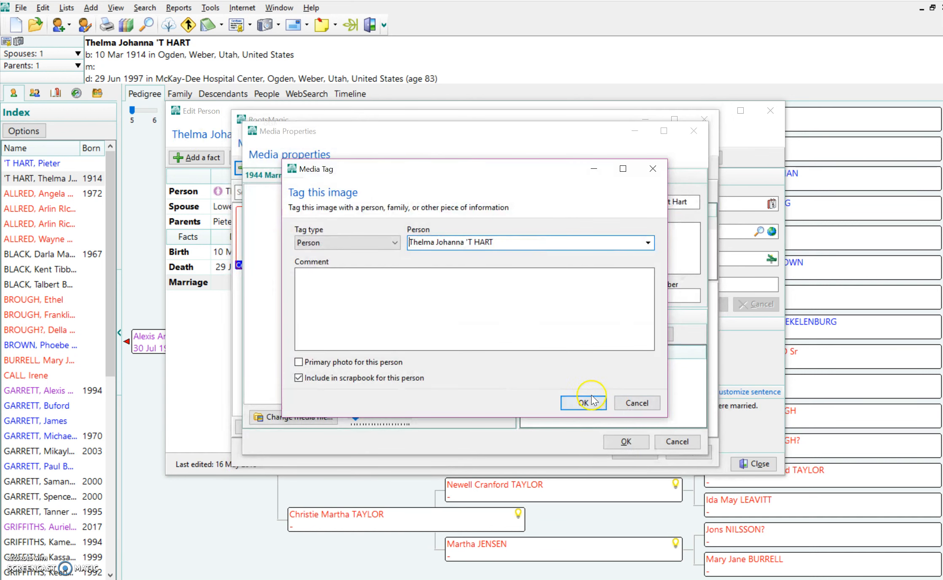
pyautogui.click(584, 403)
# - Add a second Person tag linking the photo to the husband
pyautogui.click(548, 334)
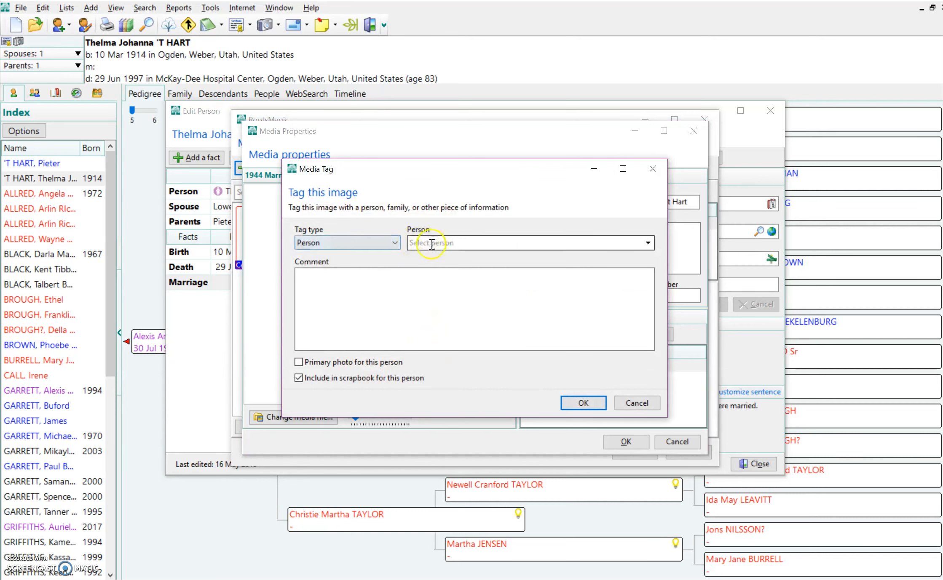
pyautogui.click(431, 244)
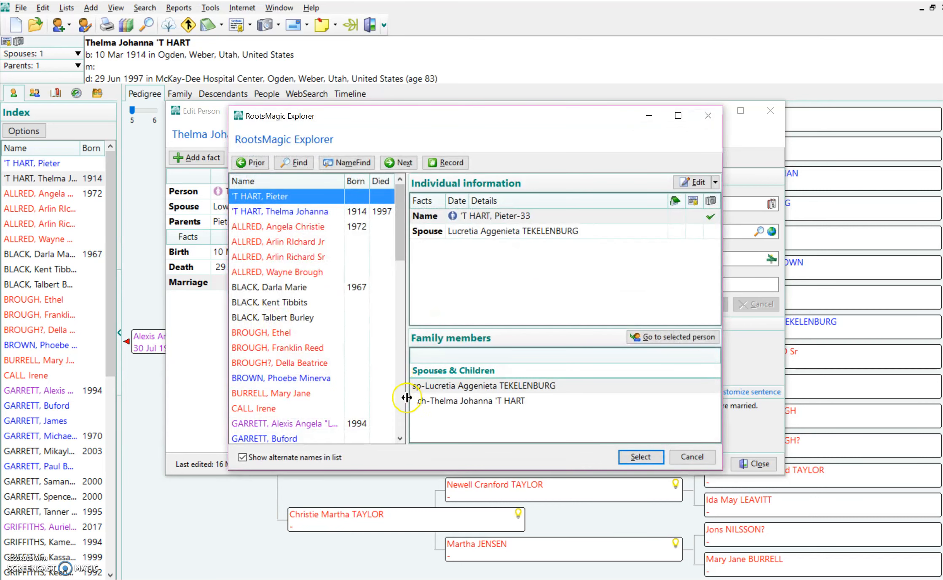
pyautogui.click(400, 408)
pyautogui.click(400, 413)
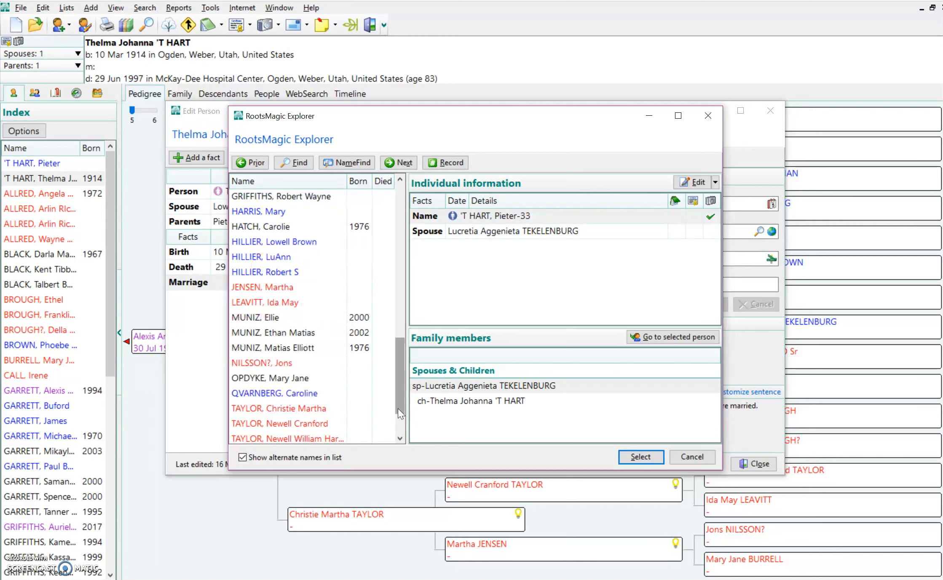
pyautogui.click(274, 244)
pyautogui.click(649, 455)
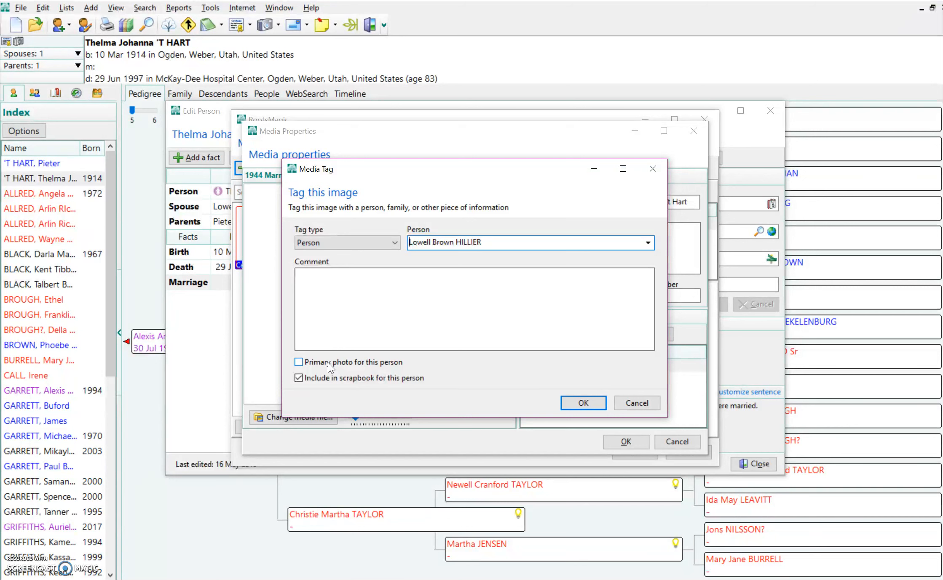
pyautogui.click(591, 408)
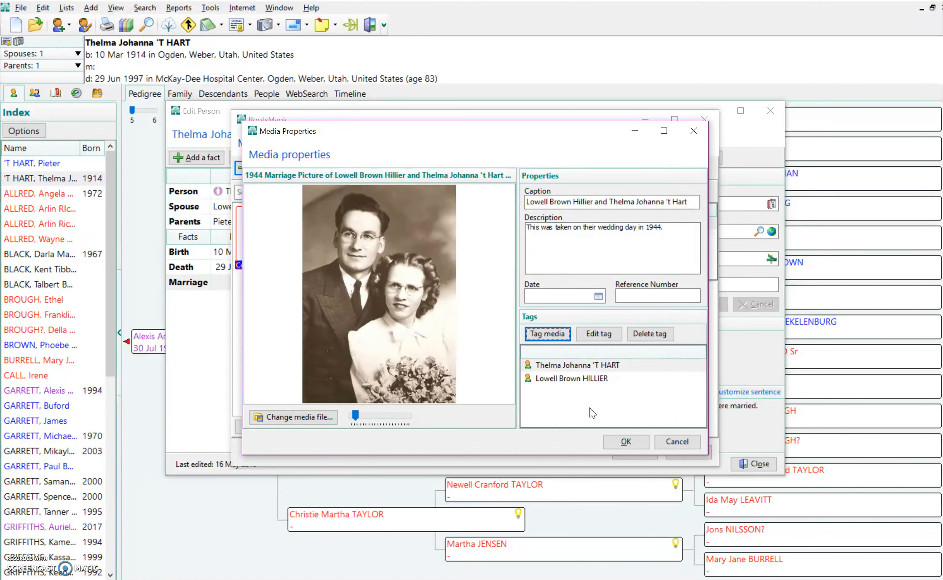
# - Abandon an empty Event tag and save the photo's properties back to the album
pyautogui.click(547, 334)
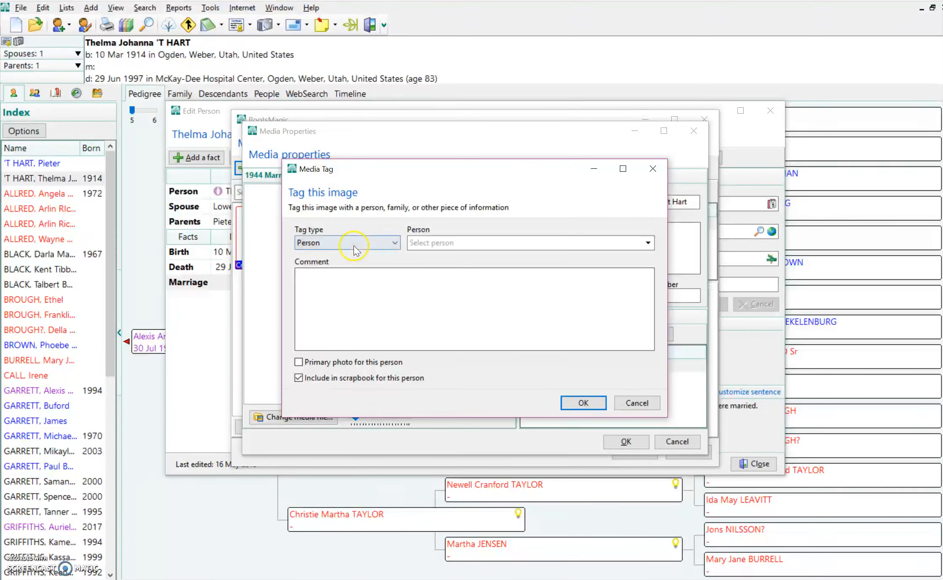
pyautogui.click(354, 251)
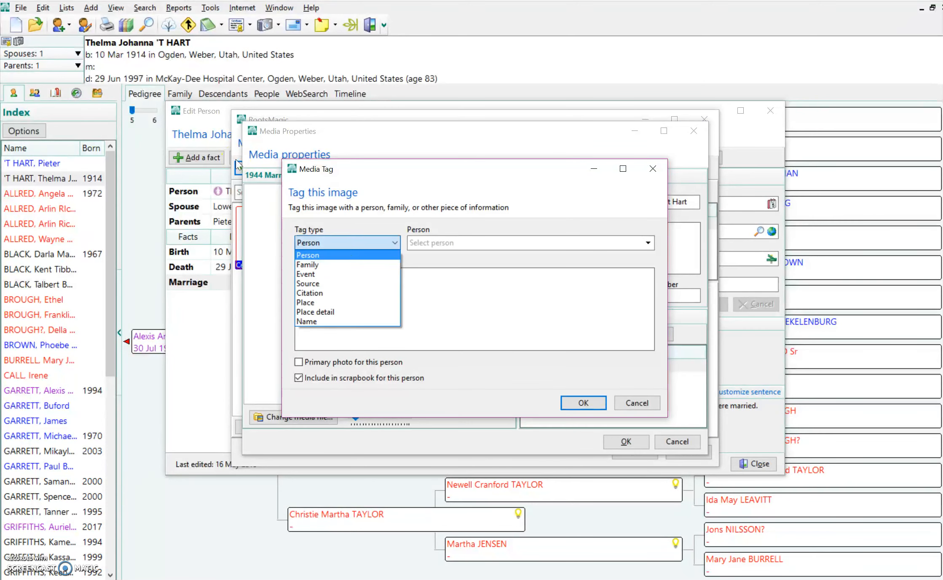
pyautogui.click(349, 273)
pyautogui.click(434, 275)
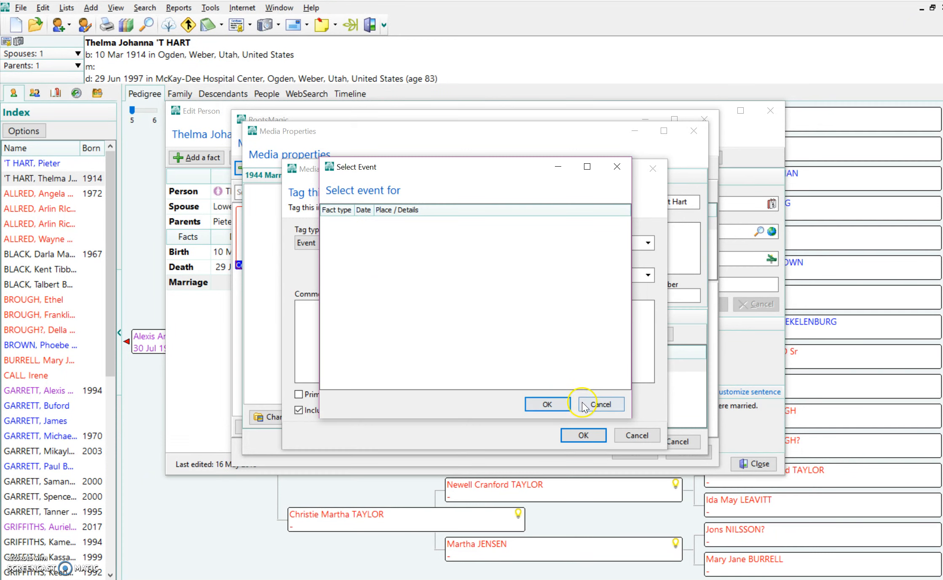
pyautogui.click(598, 404)
pyautogui.click(635, 436)
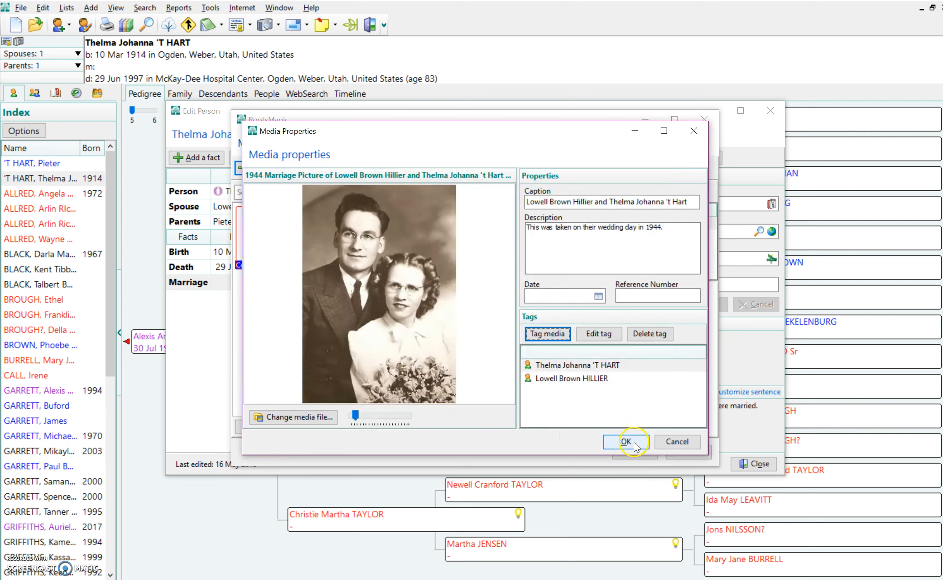
pyautogui.click(625, 442)
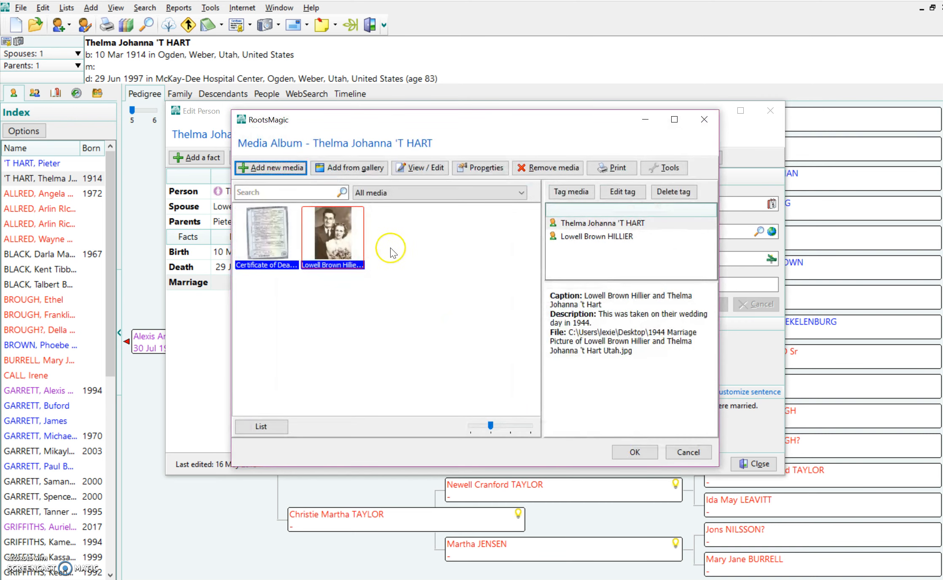
# - Preview the wedding photo enlarged, then reselect it in the album
pyautogui.doubleClick(332, 235)
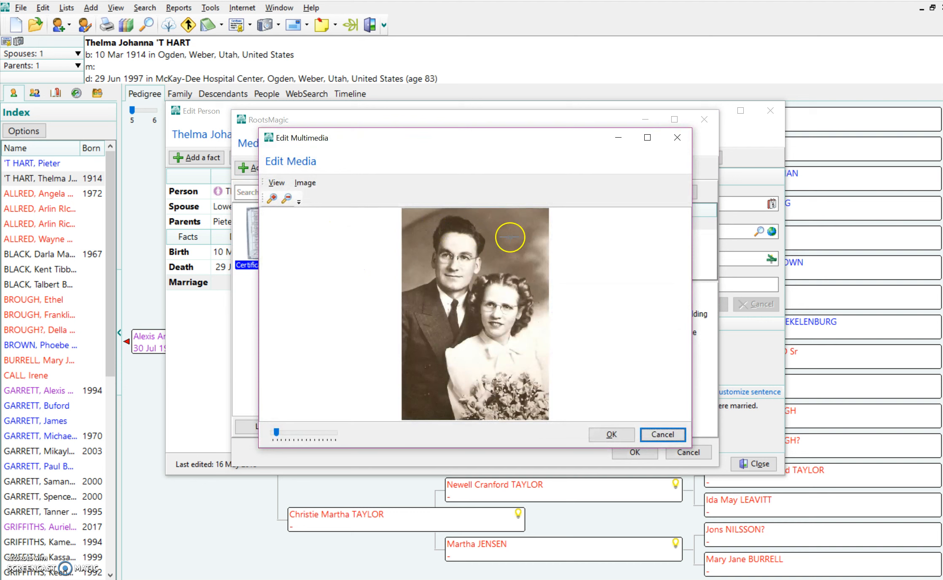
pyautogui.click(676, 139)
pyautogui.click(269, 237)
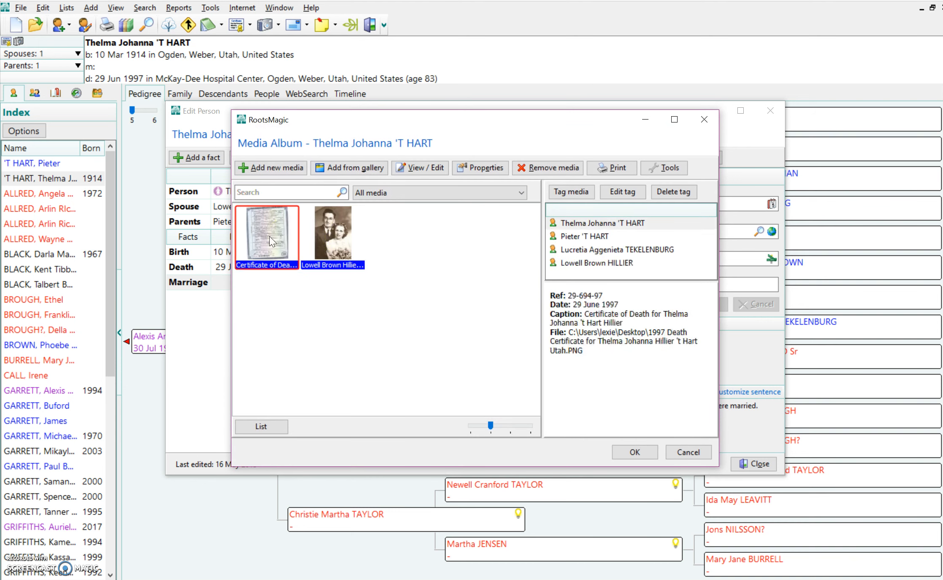
pyautogui.click(321, 236)
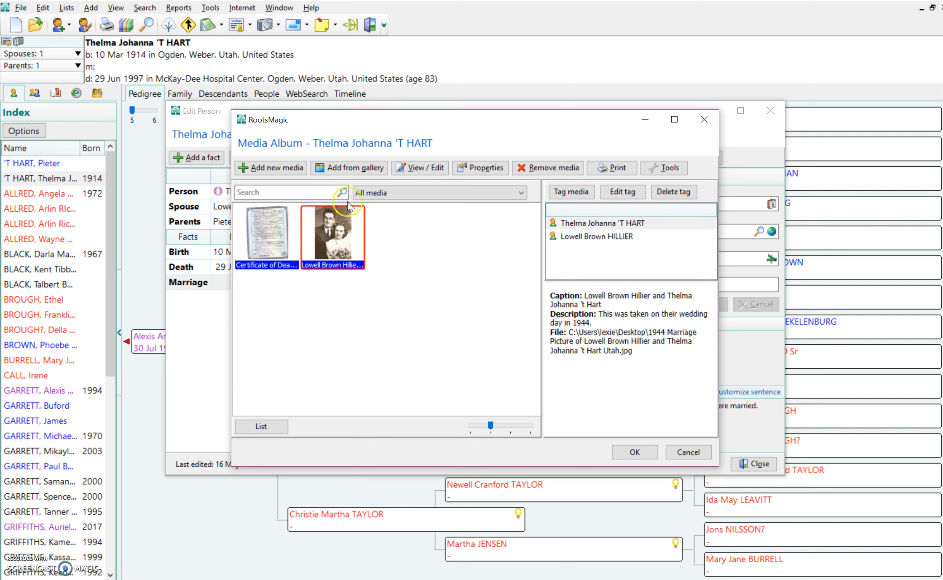
pyautogui.click(314, 267)
# - Tag the wedding photo to her Marriage event
pyautogui.click(568, 196)
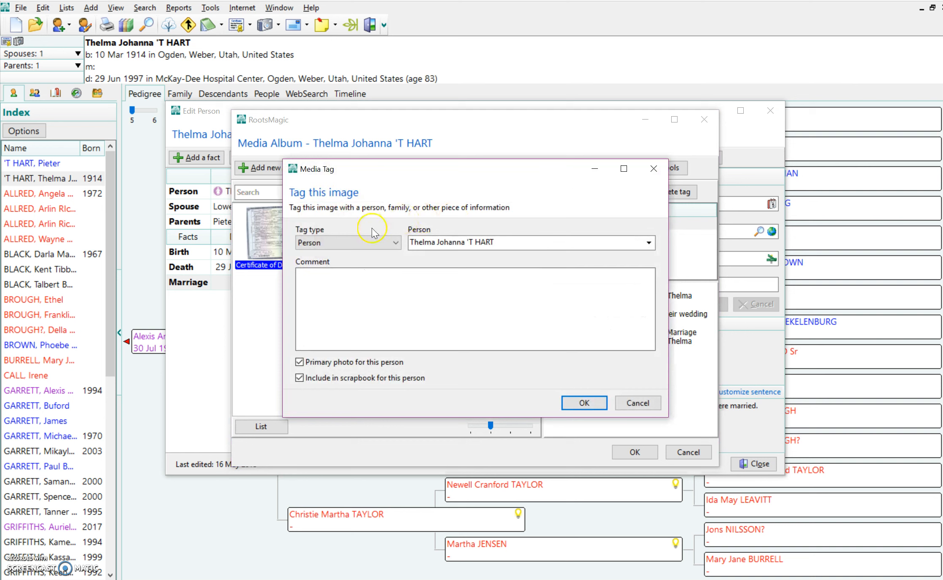
pyautogui.click(364, 245)
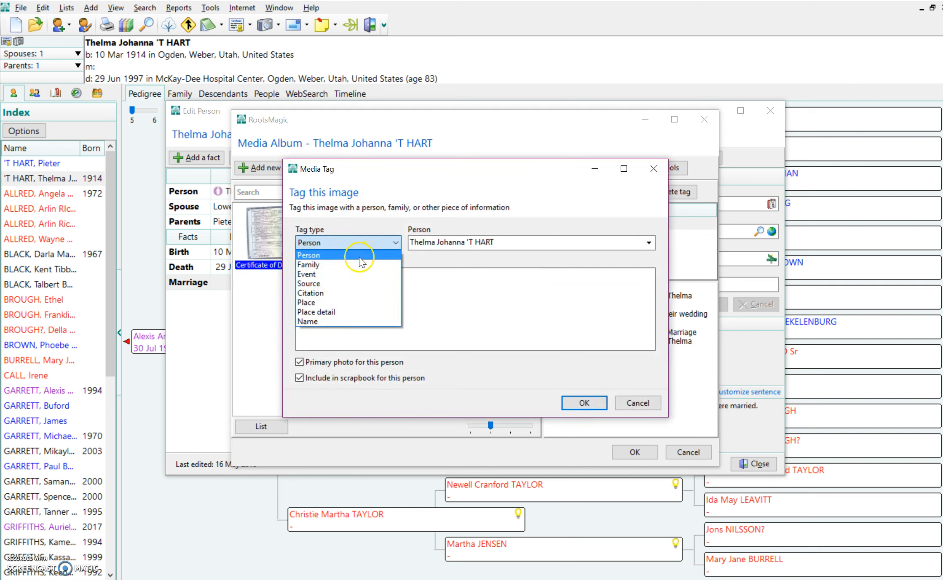
pyautogui.click(356, 274)
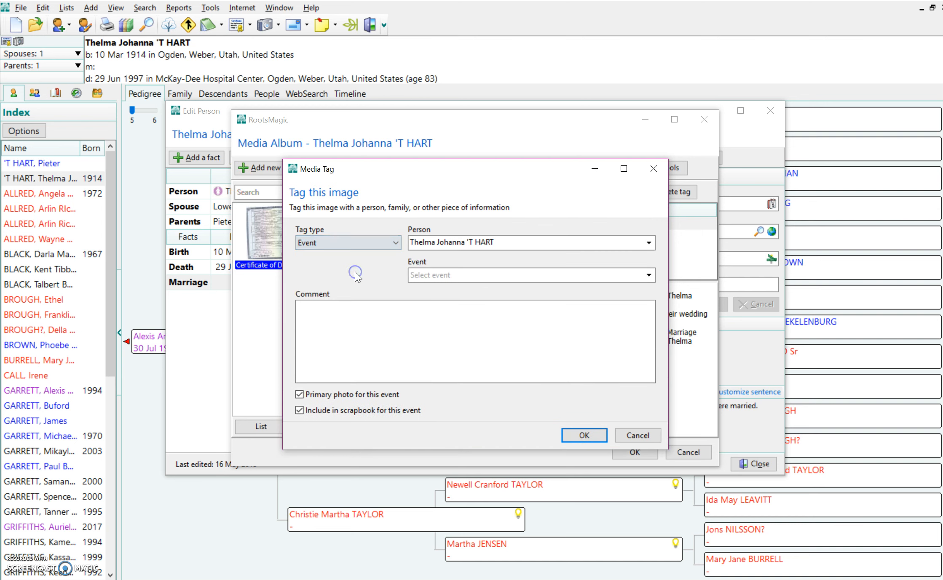
pyautogui.click(407, 276)
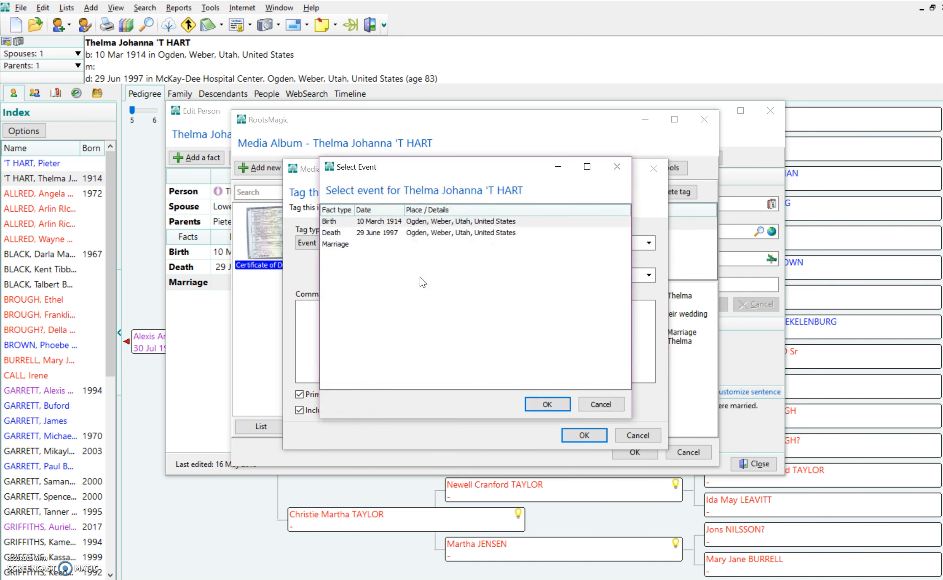
pyautogui.click(340, 245)
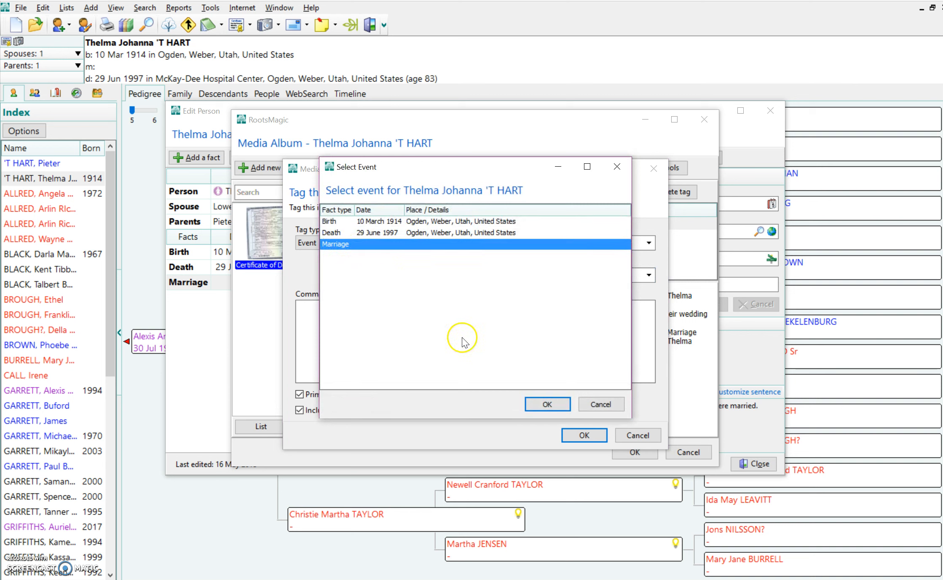
pyautogui.click(546, 404)
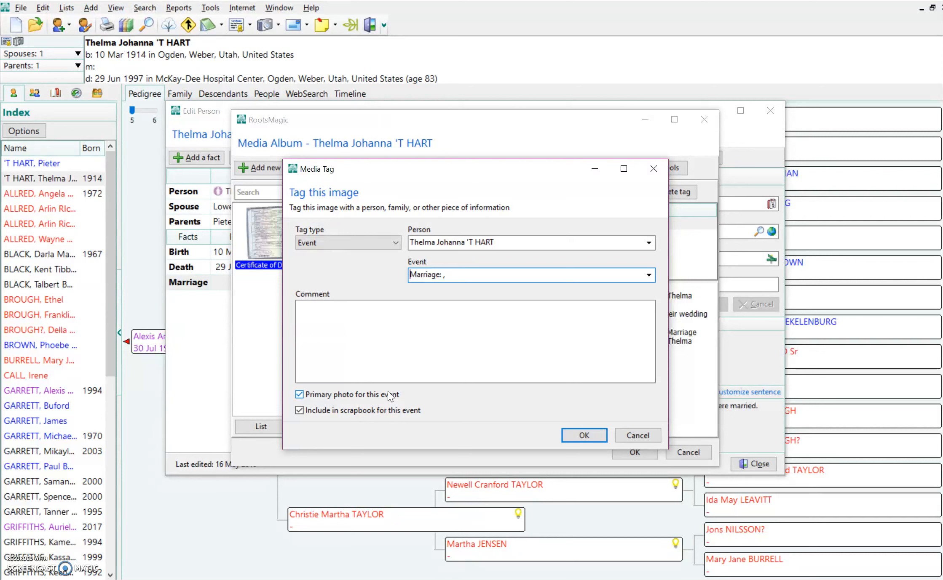
pyautogui.click(582, 436)
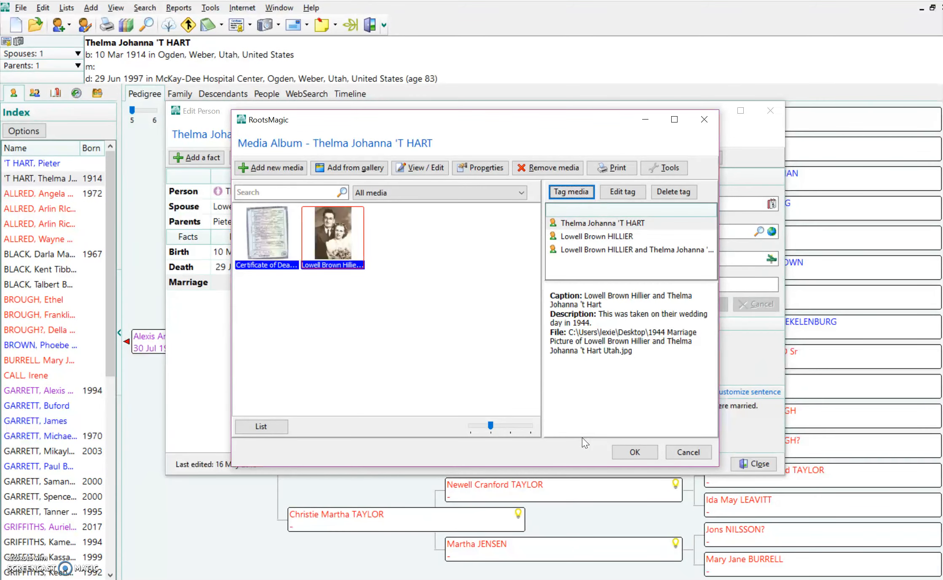
# - Close the Media Album with OK to get back to her facts
pyautogui.click(476, 290)
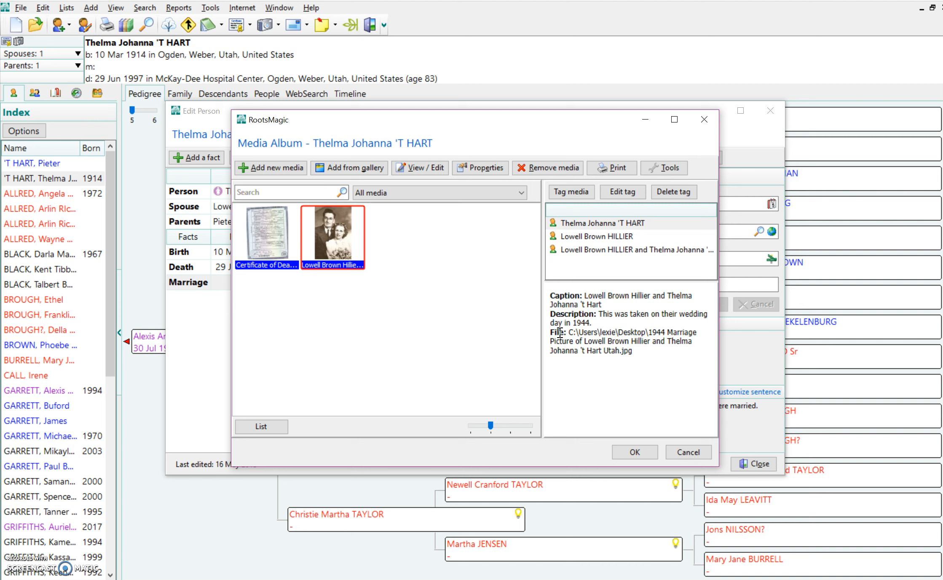
pyautogui.click(630, 455)
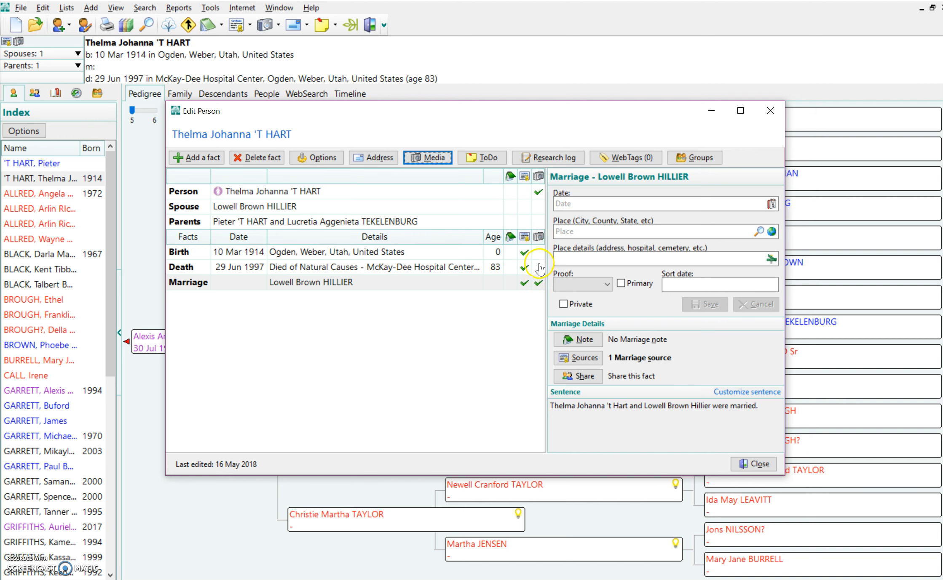
pyautogui.doubleClick(539, 286)
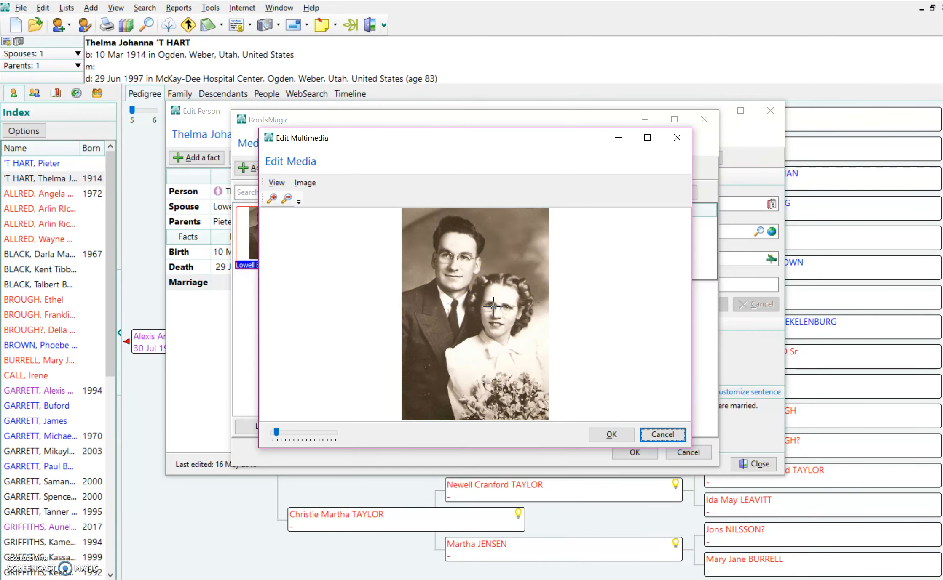
pyautogui.scroll(2, 493, 306)
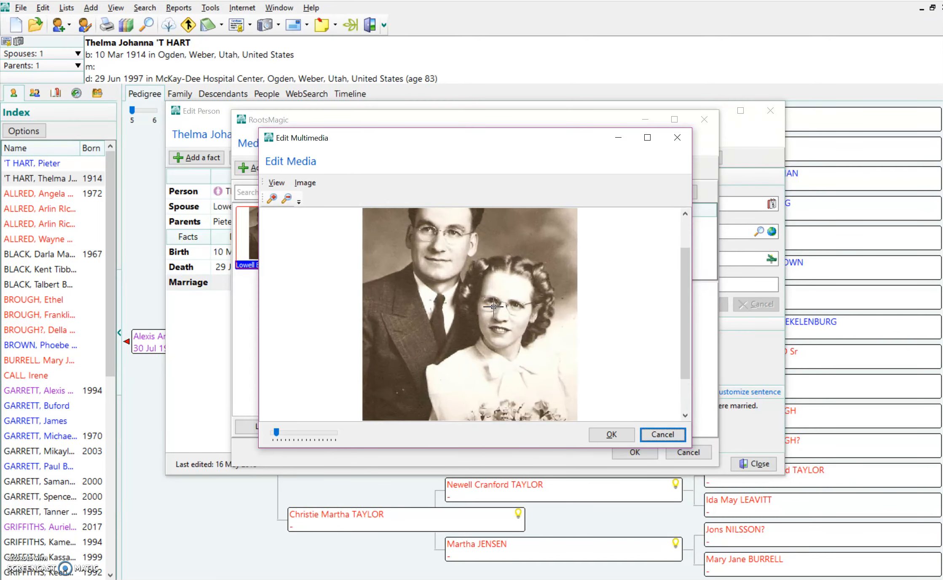
pyautogui.click(613, 436)
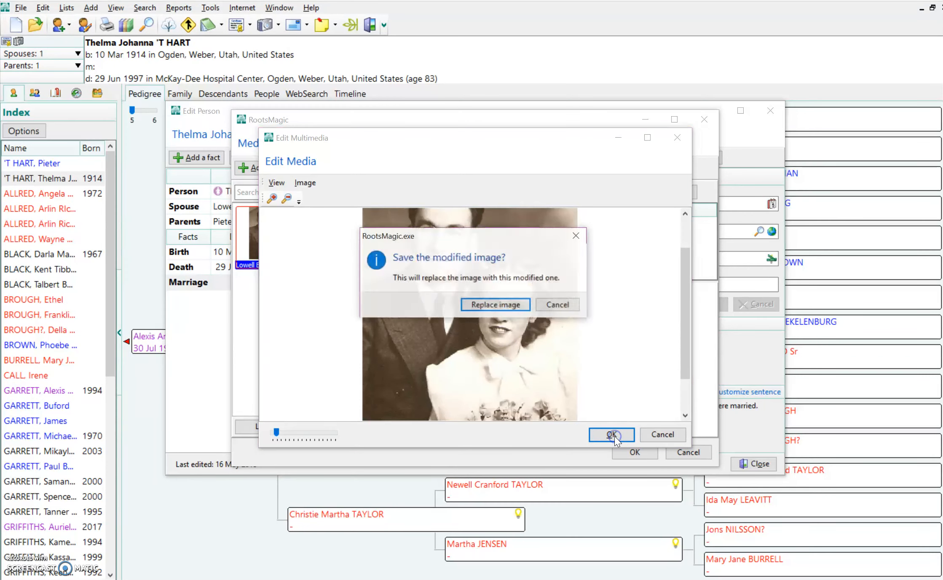
pyautogui.click(487, 275)
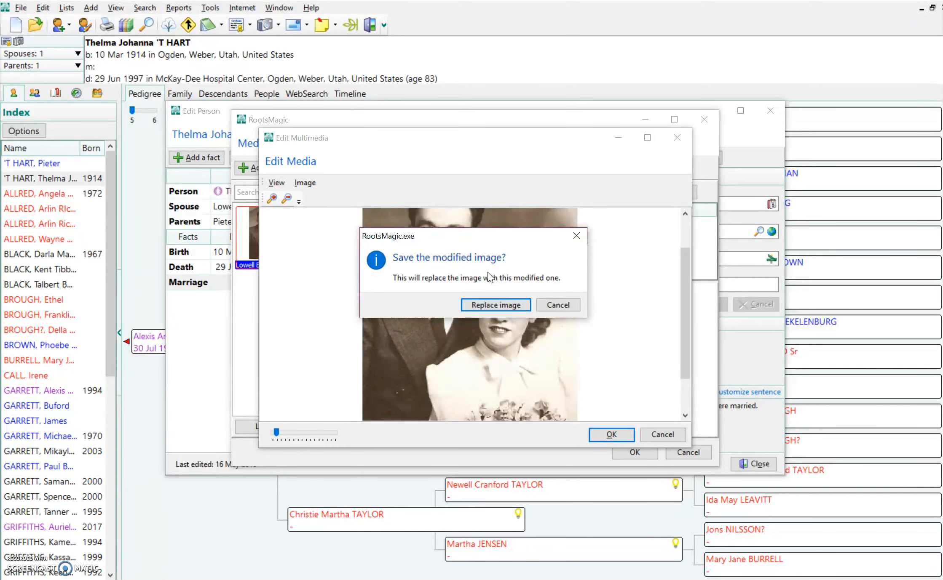
pyautogui.click(555, 308)
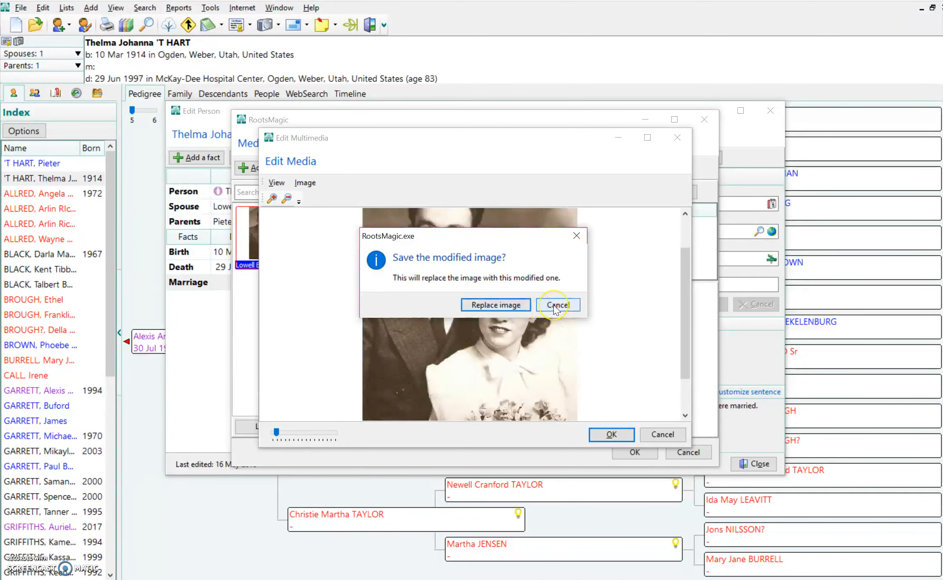
pyautogui.click(554, 307)
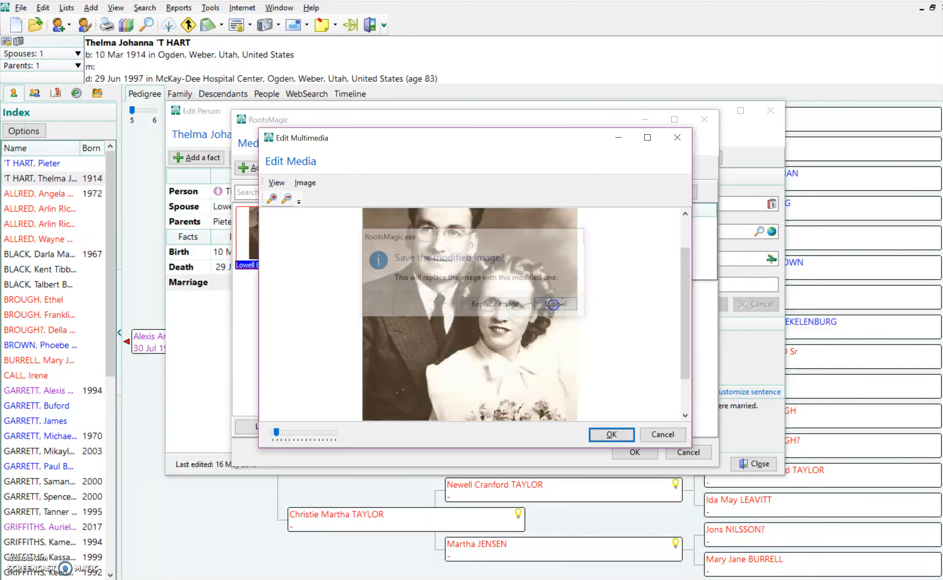
pyautogui.click(662, 436)
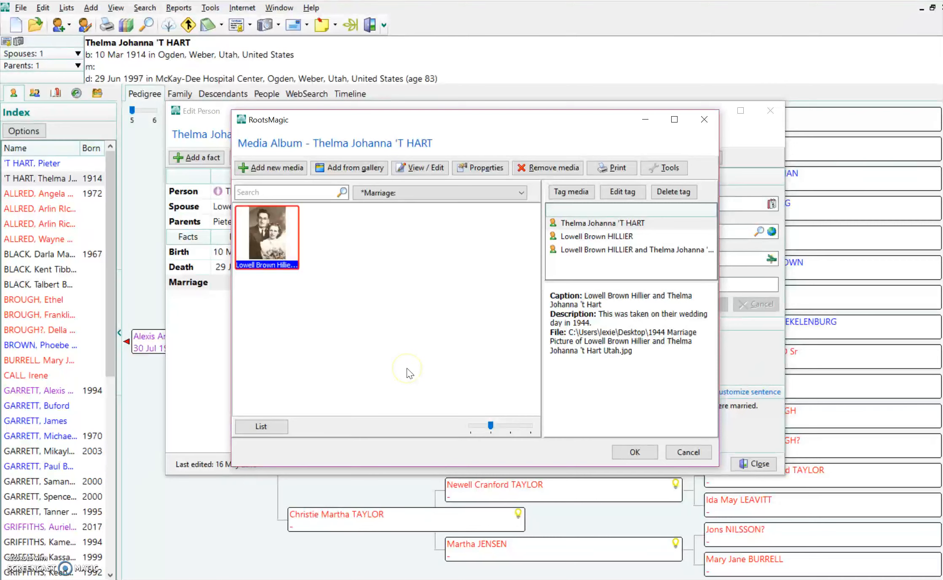
pyautogui.click(633, 451)
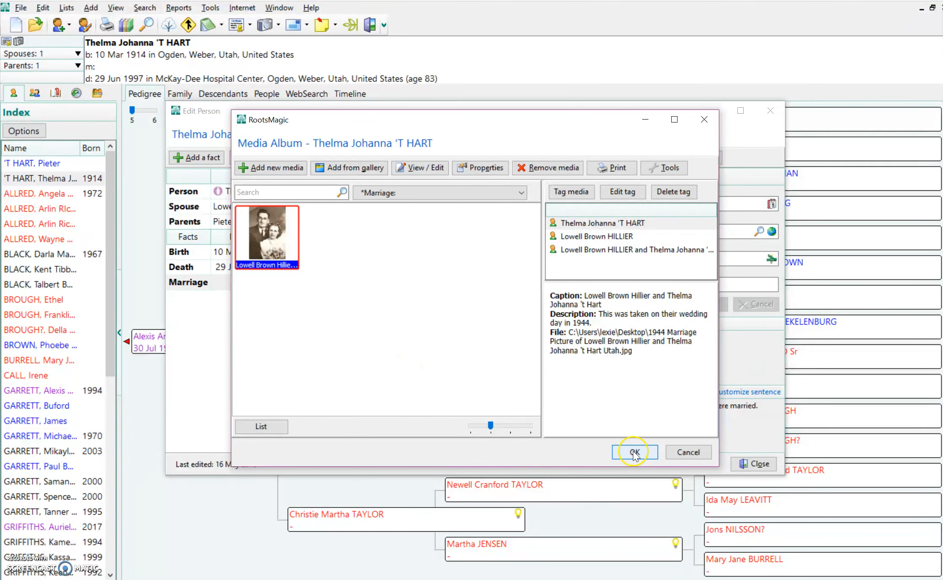
pyautogui.click(754, 464)
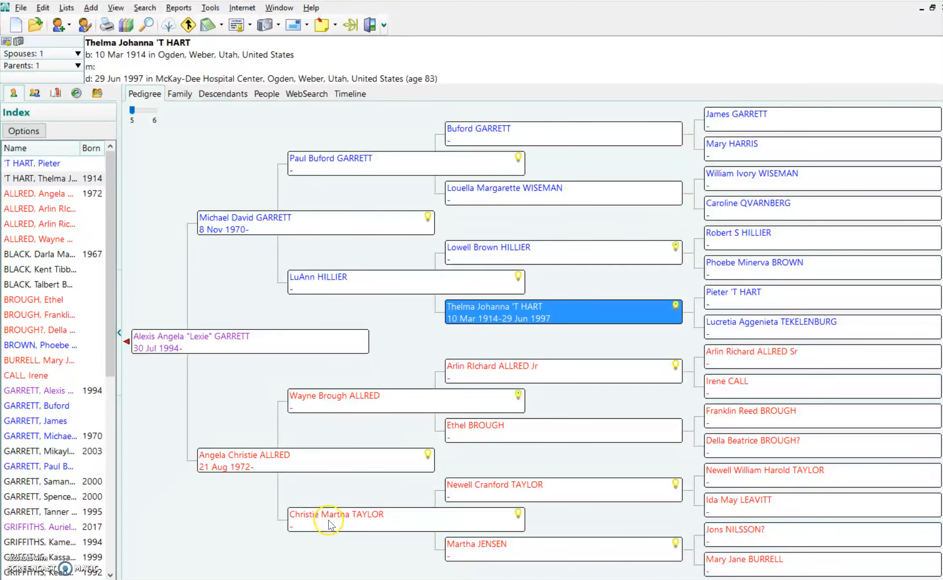
pyautogui.click(333, 407)
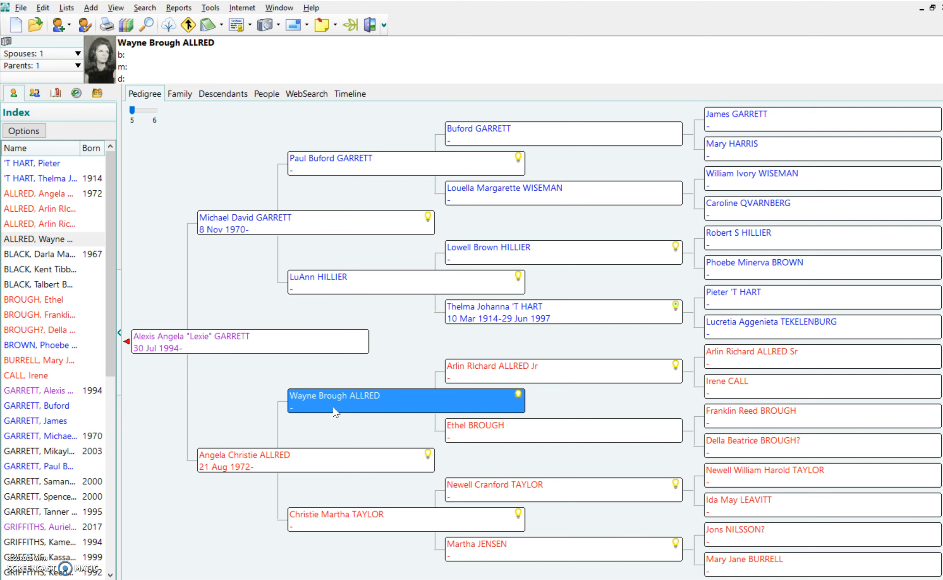
pyautogui.doubleClick(333, 407)
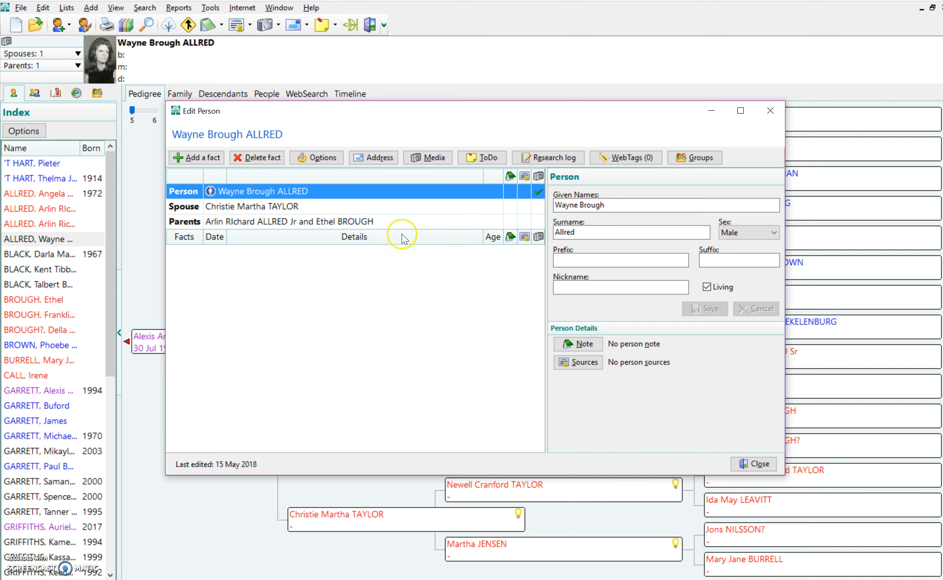
pyautogui.click(425, 158)
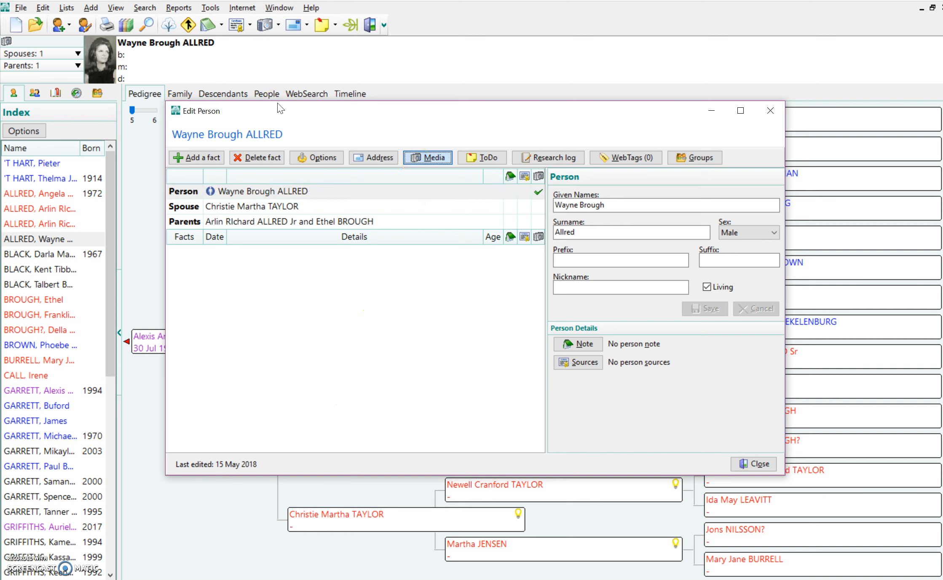
pyautogui.click(416, 160)
# - Preview Wayne's existing old photo enlarged, then choose to remove it
pyautogui.click(275, 242)
pyautogui.click(271, 243)
pyautogui.doubleClick(270, 243)
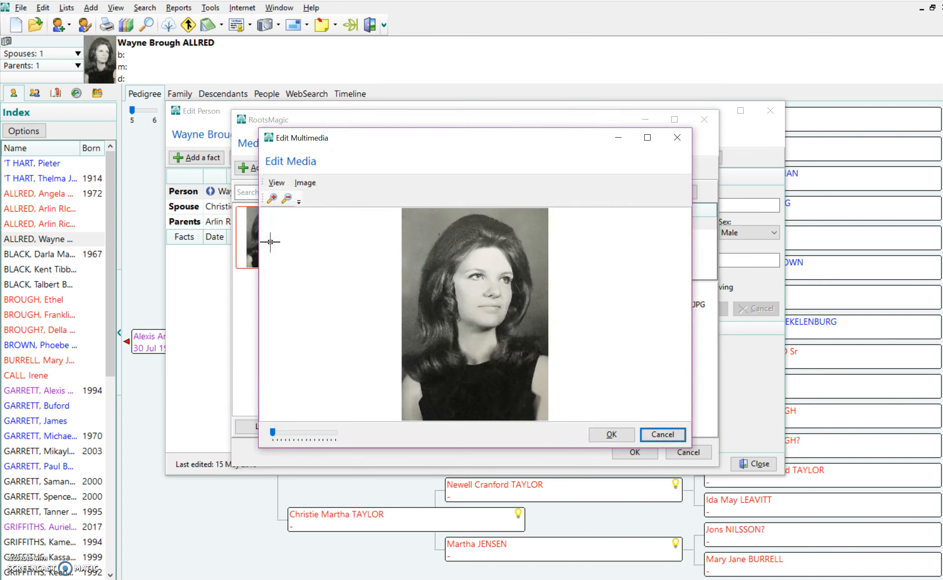
pyautogui.click(671, 440)
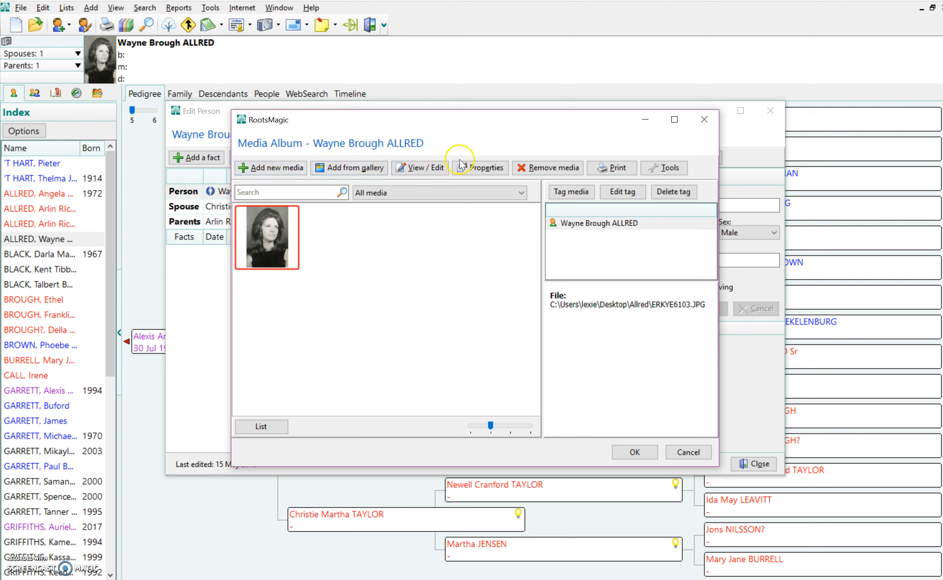
pyautogui.click(538, 168)
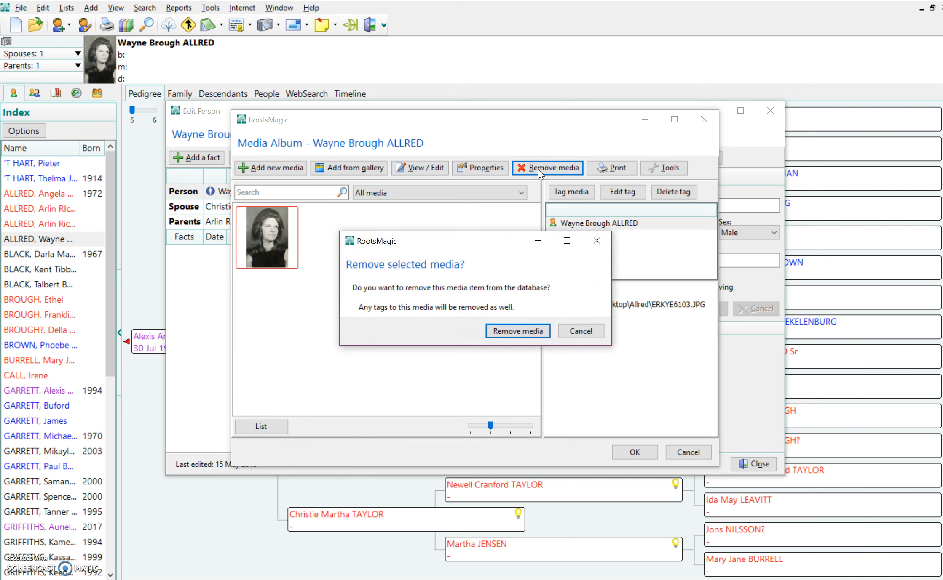
# - Confirm removing the tagged old photo and start adding new media from disk
pyautogui.click(501, 335)
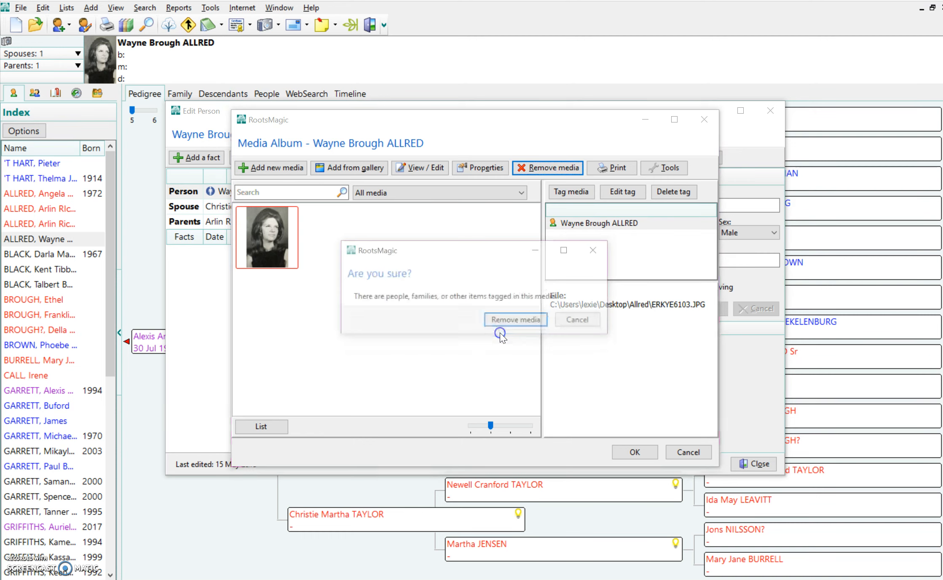
pyautogui.click(517, 321)
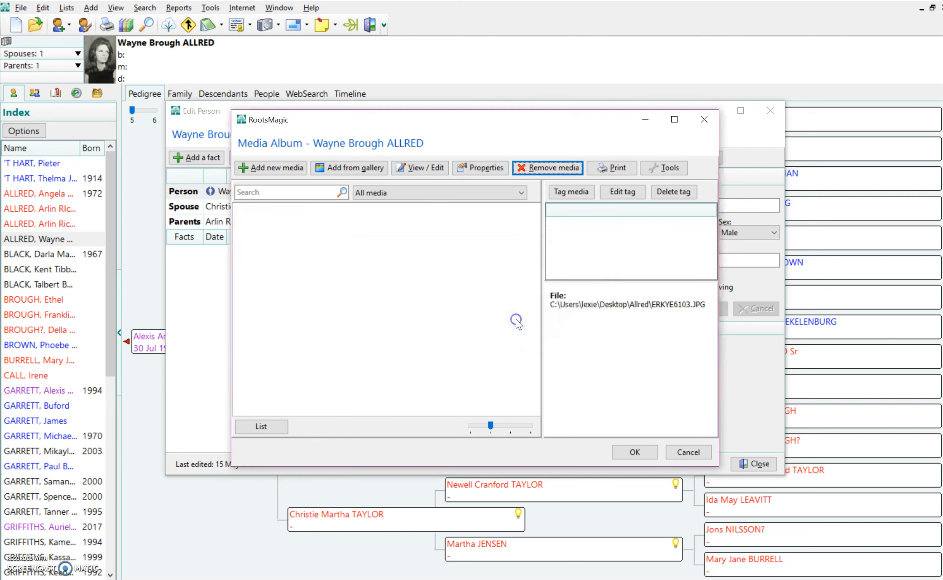
pyautogui.click(265, 170)
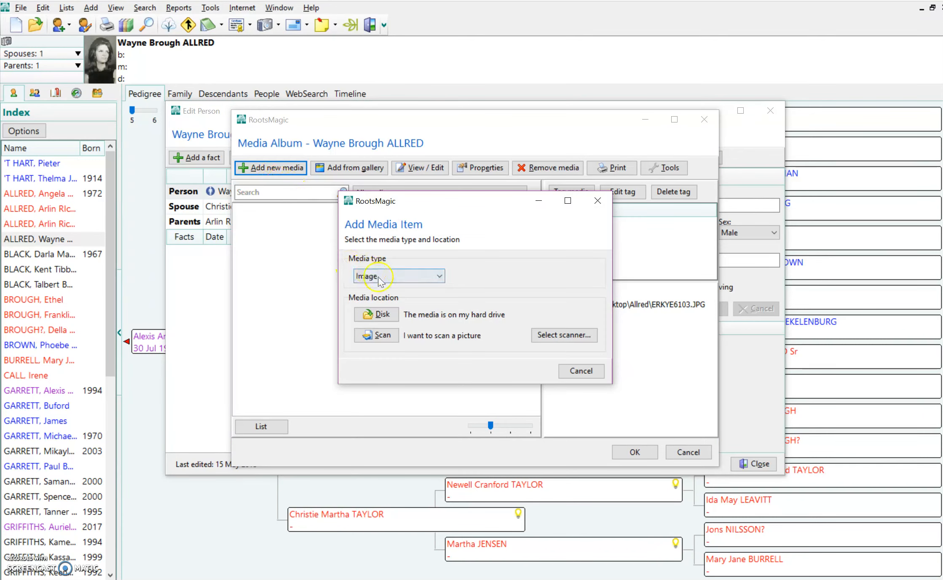
pyautogui.click(381, 315)
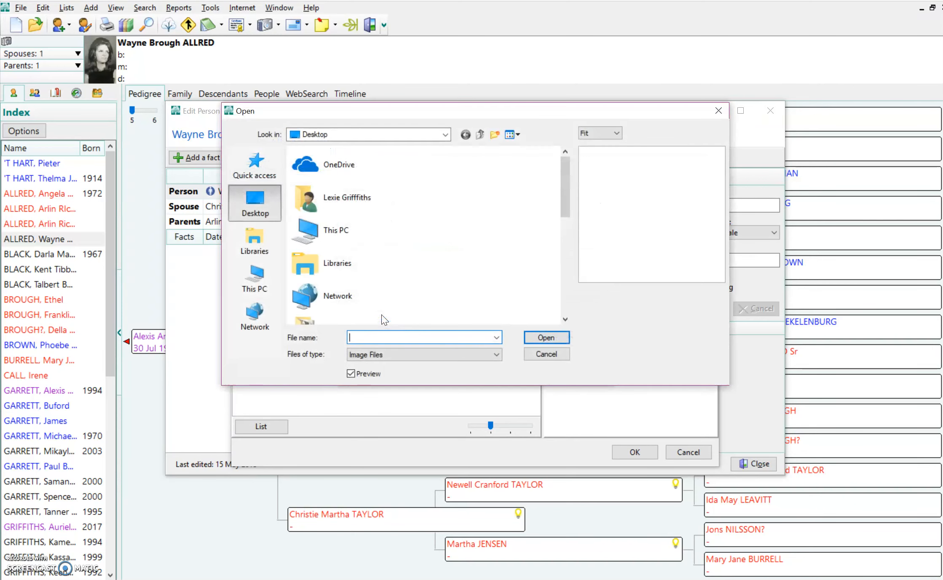
# - Pick the ECSNE7361.JPG portrait from the Allred photo folder
pyautogui.click(569, 280)
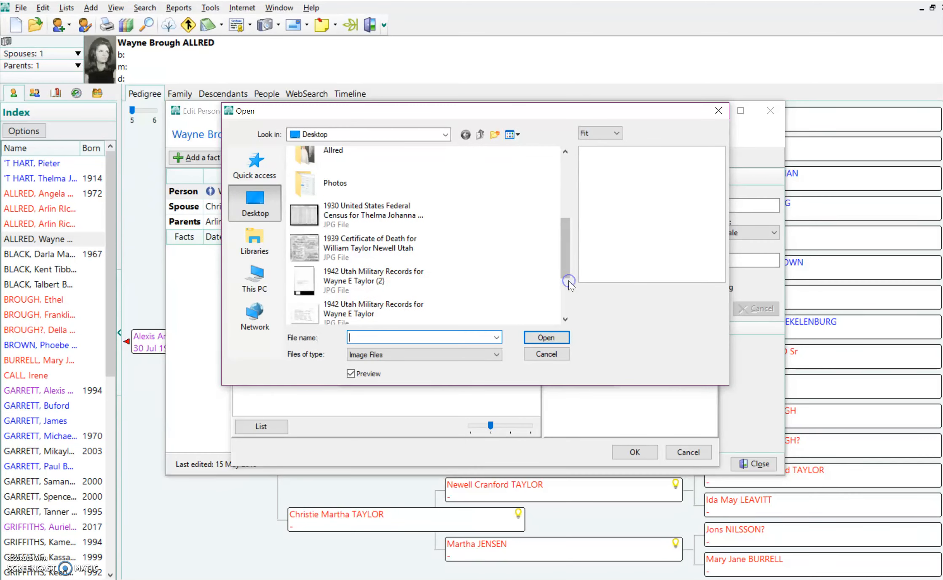
pyautogui.click(325, 162)
pyautogui.doubleClick(325, 165)
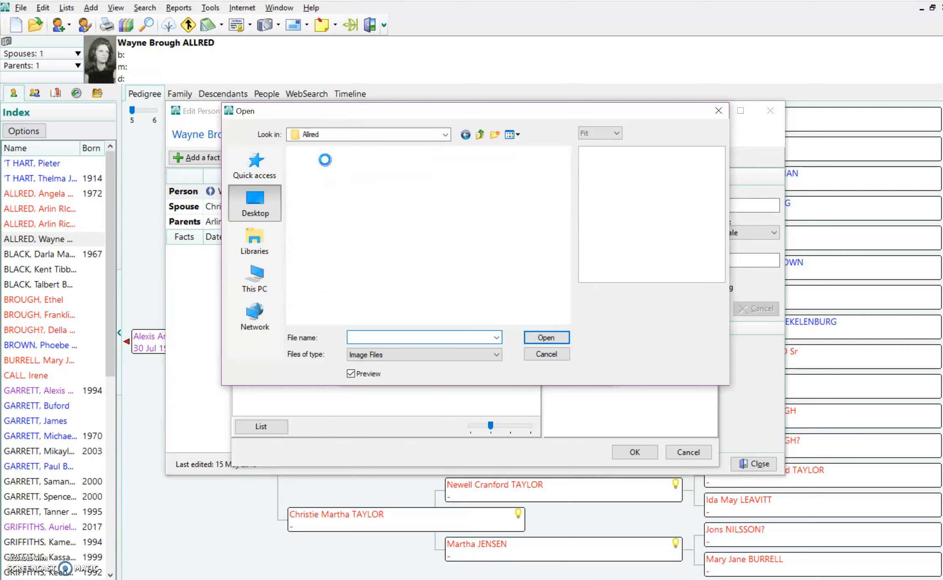
pyautogui.click(565, 300)
pyautogui.click(565, 300)
pyautogui.click(565, 300)
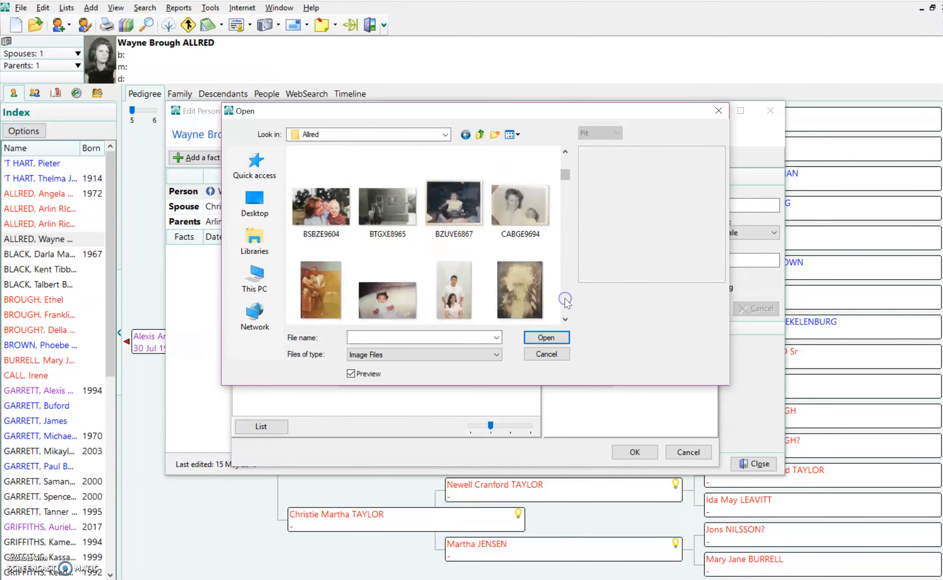
pyautogui.click(565, 300)
pyautogui.click(565, 300)
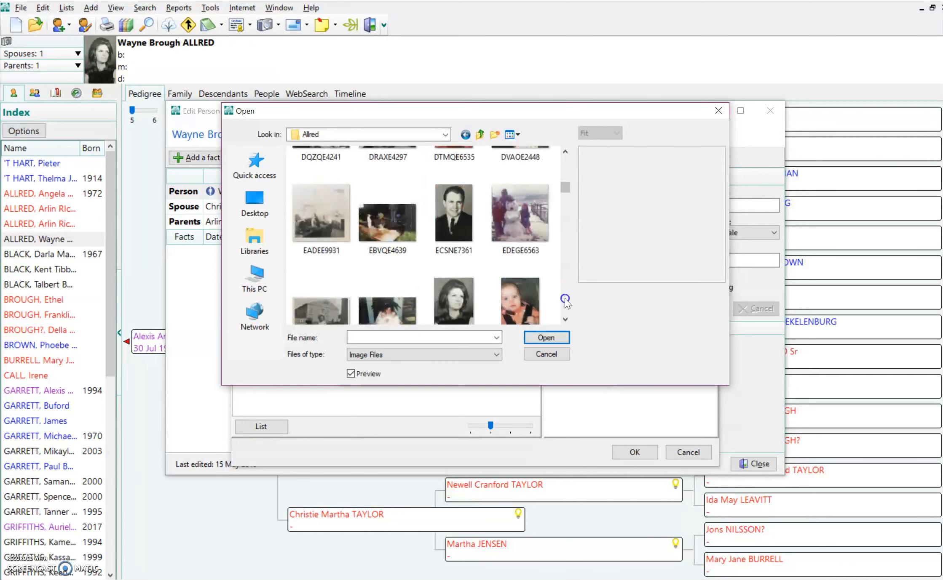
pyautogui.doubleClick(458, 212)
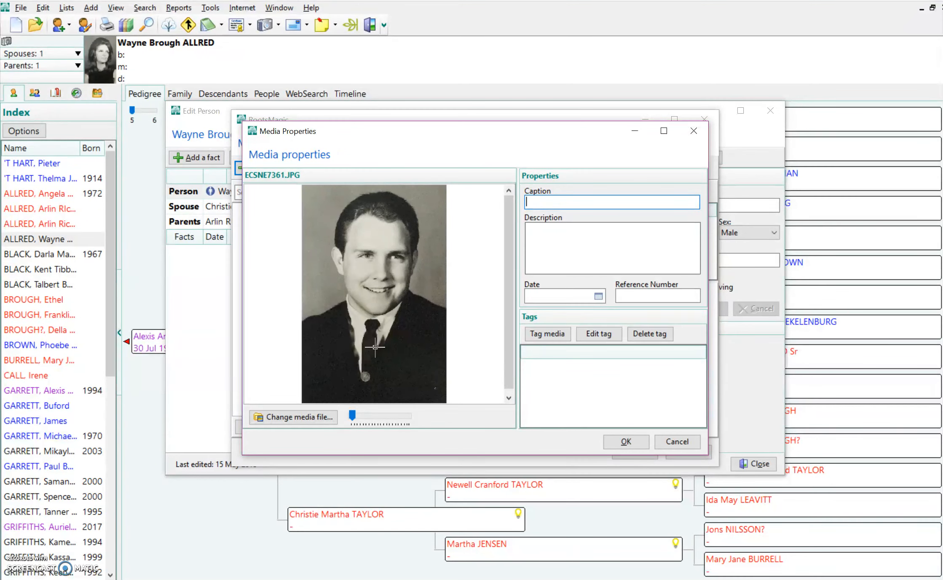
pyautogui.press('Tab')
pyautogui.write('This t')
pyautogui.press('BackSpace')
pyautogui.write('was ')
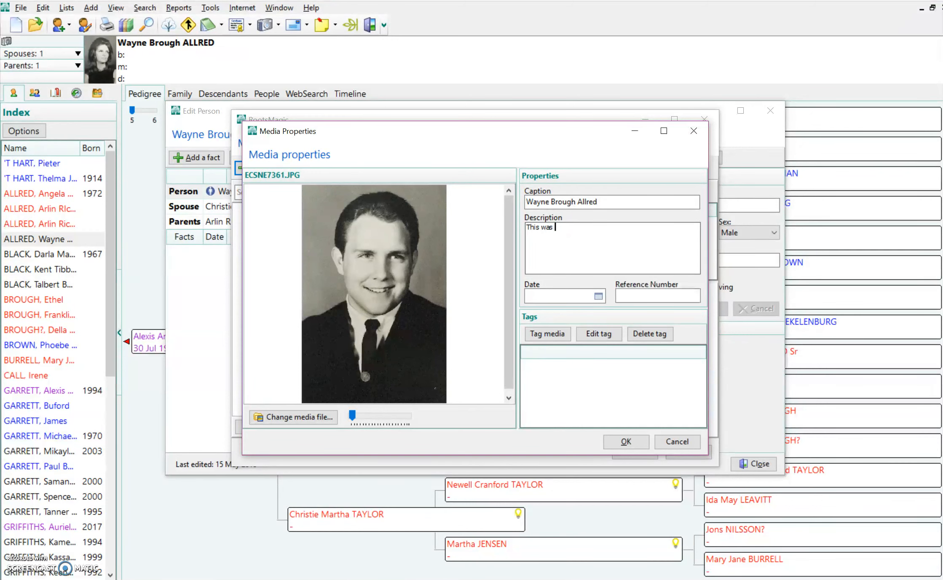
pyautogui.write("taken for Wayne's missionary application.")
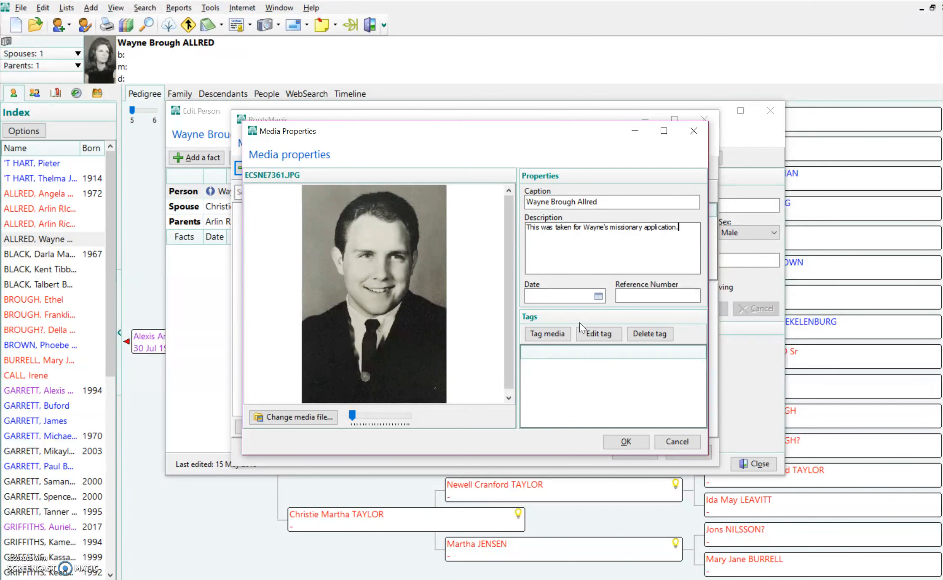
pyautogui.click(551, 335)
pyautogui.click(640, 441)
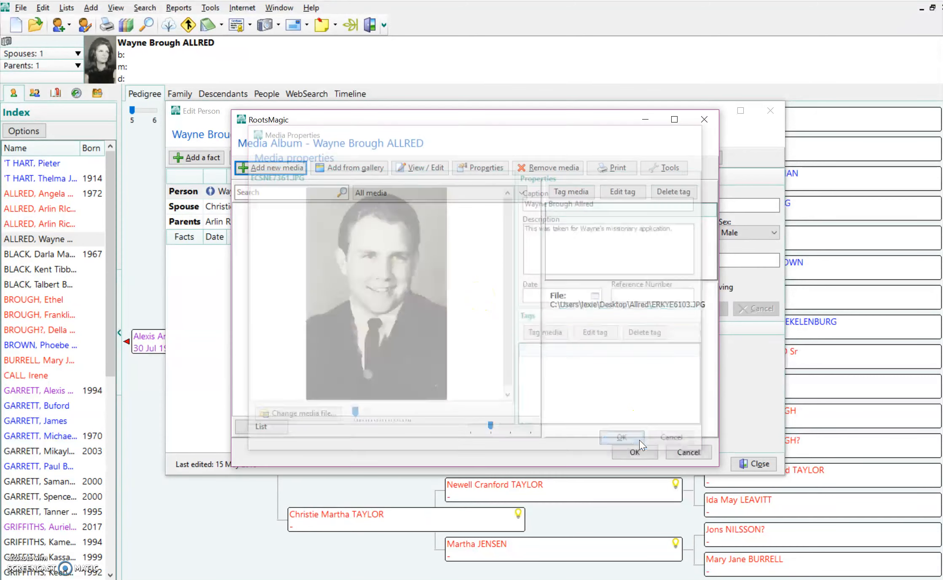
pyautogui.click(636, 452)
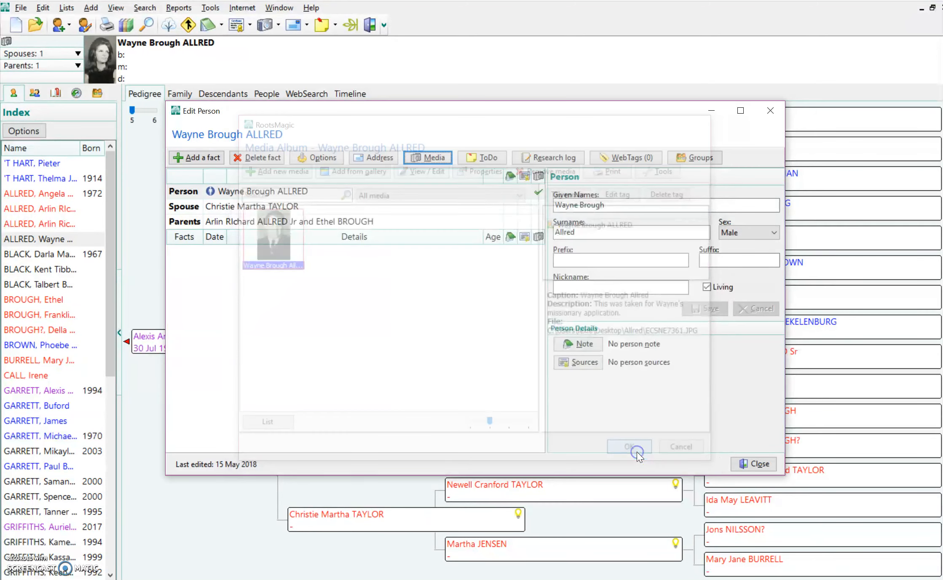
pyautogui.click(747, 465)
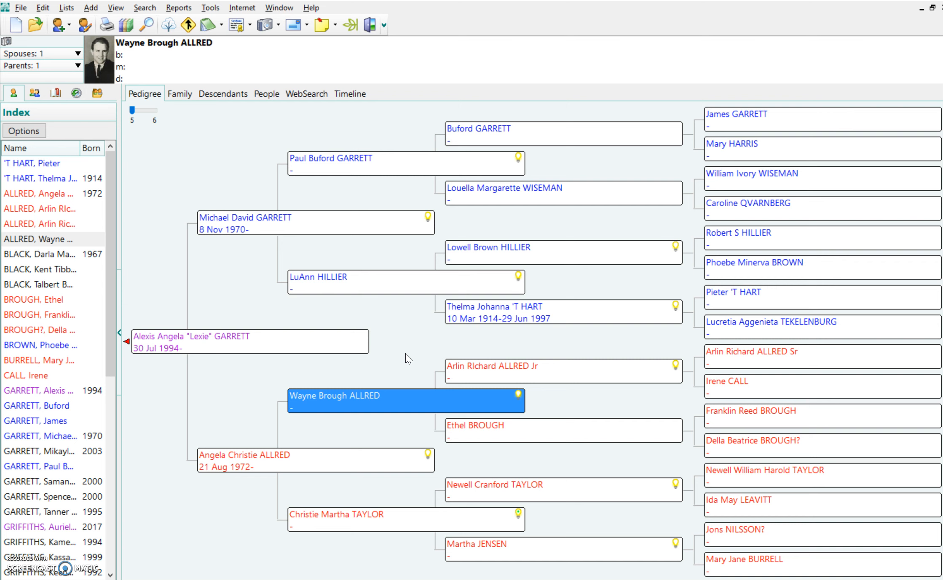
pyautogui.click(519, 308)
pyautogui.doubleClick(519, 309)
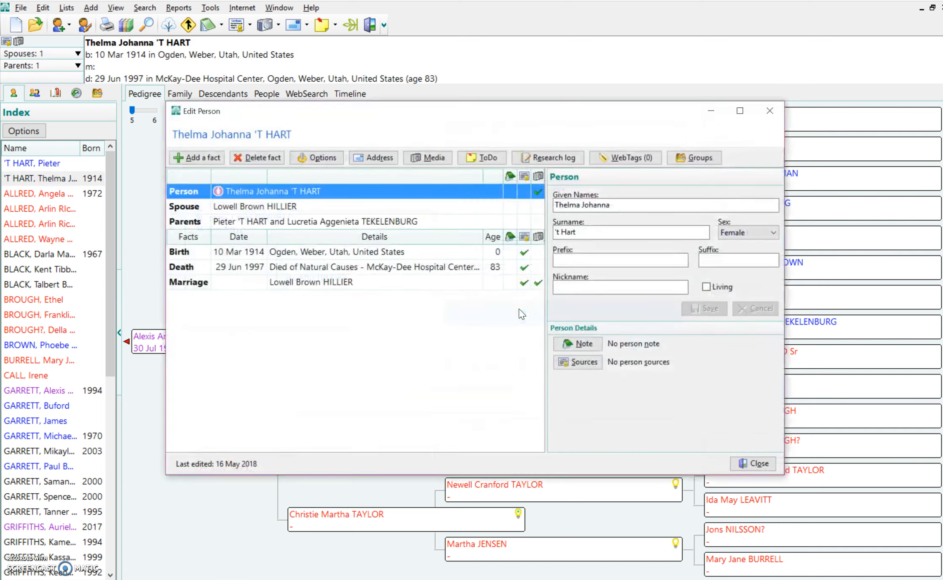
pyautogui.click(427, 158)
pyautogui.click(337, 255)
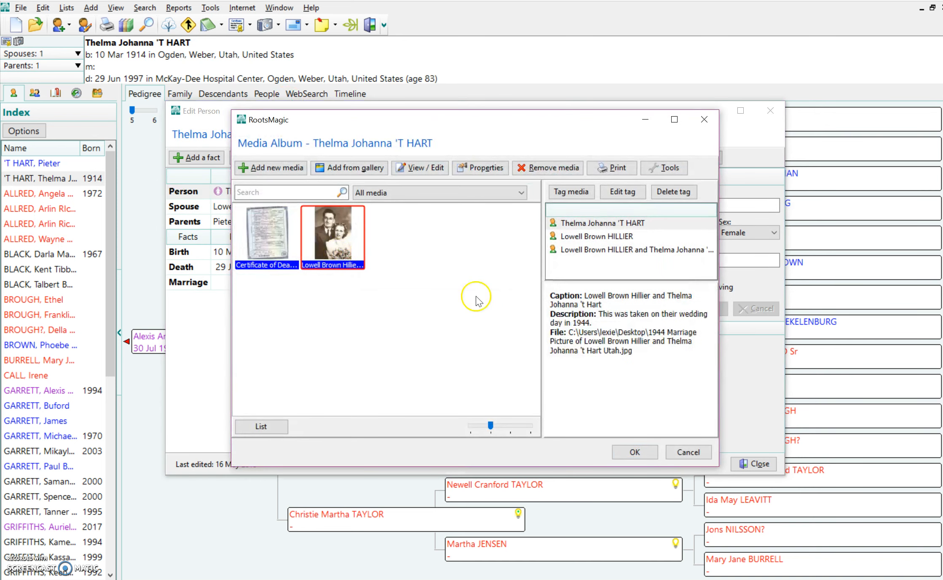
pyautogui.click(625, 194)
pyautogui.click(324, 304)
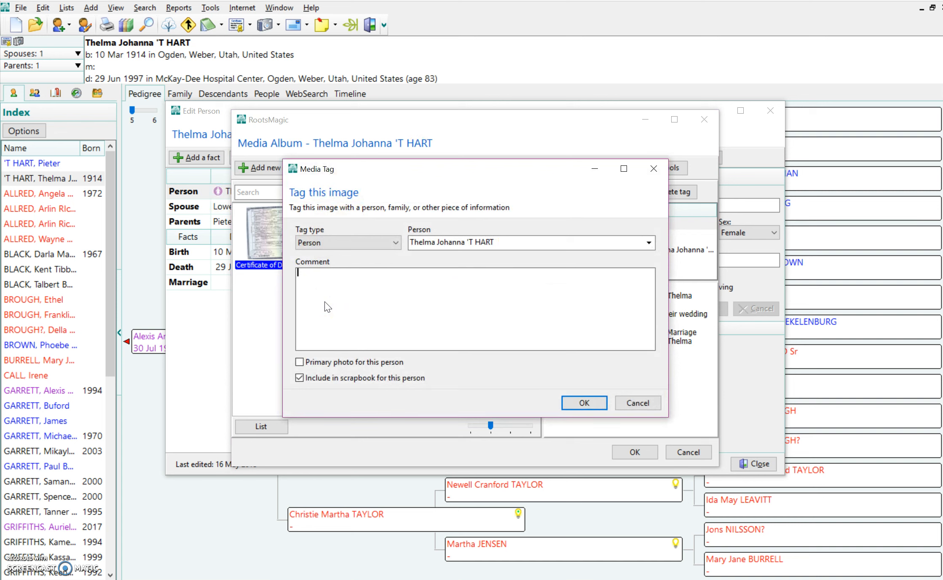
pyautogui.click(638, 403)
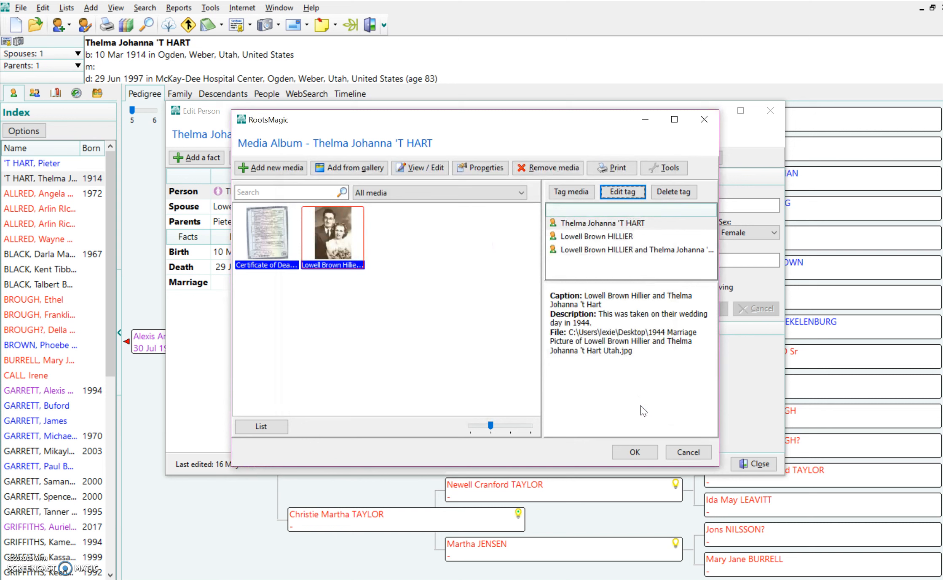
pyautogui.click(643, 452)
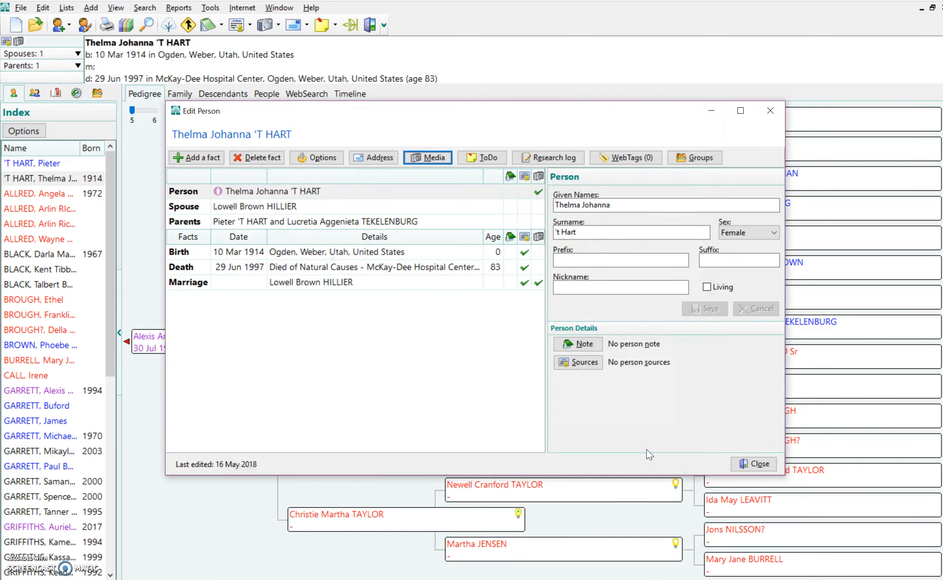